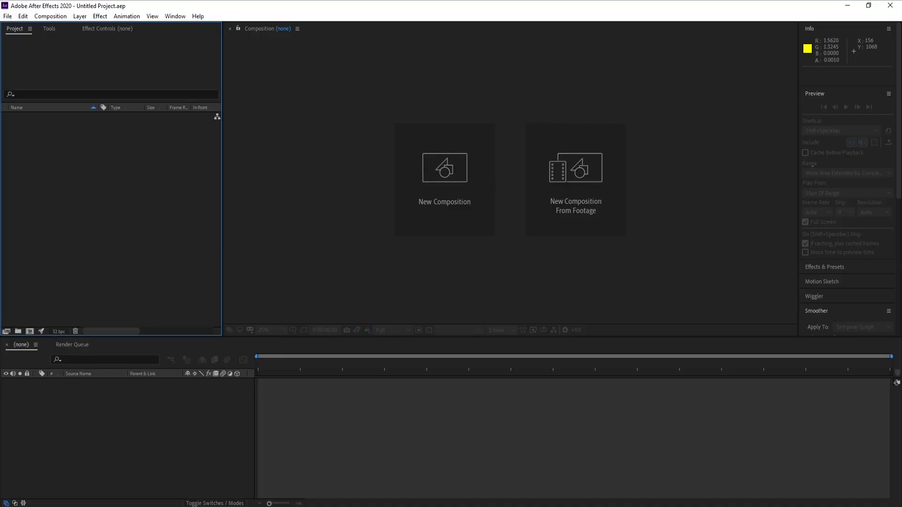
Step: Create a new 1920 x 1080 composition at 30 frames per second with a duration of 10 seconds
click(449, 199)
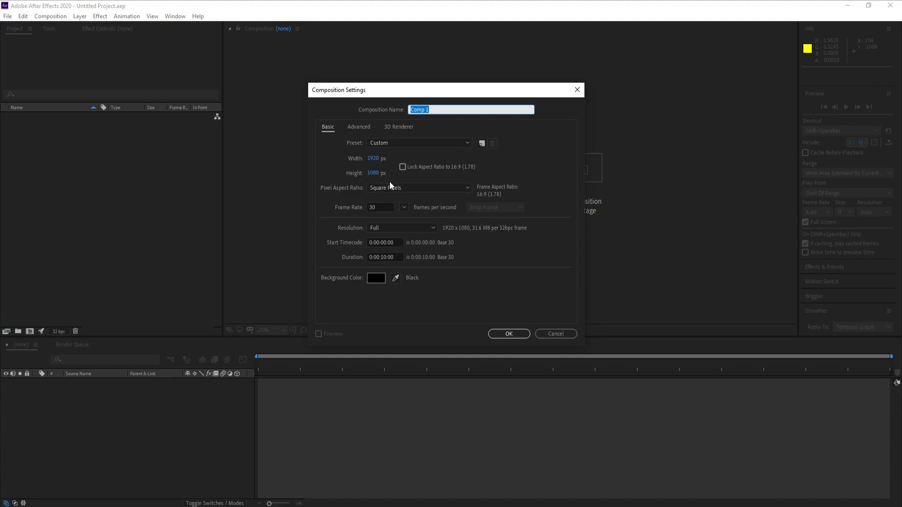
click(380, 207)
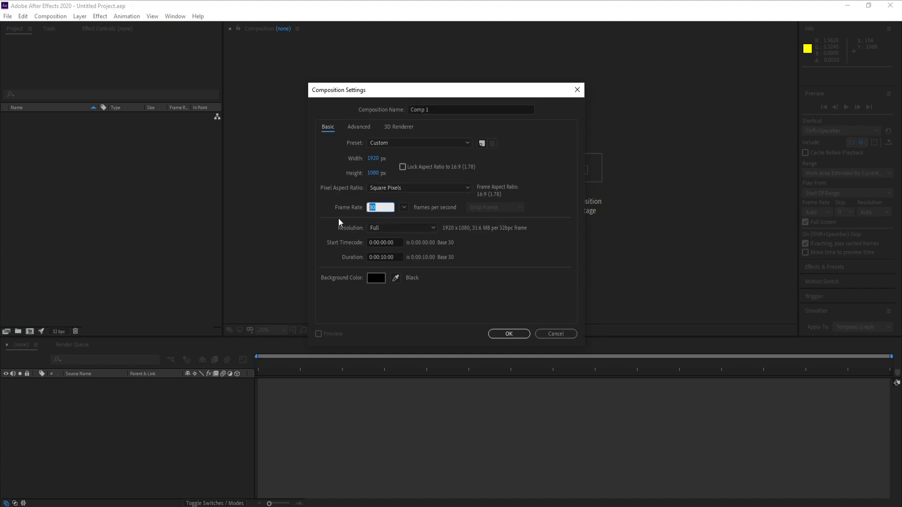
click(492, 334)
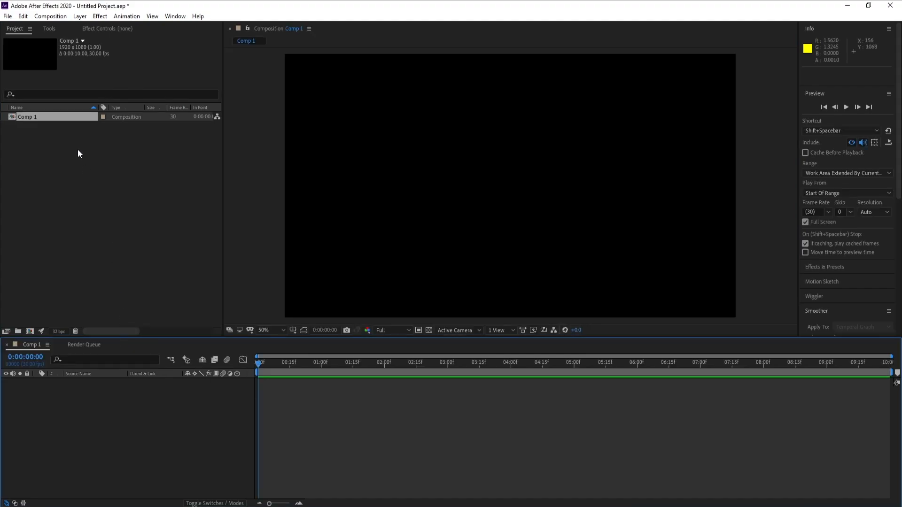
Step: Add a null object to the composition and make it a 3D layer
click(79, 16)
mouse_move(94, 27)
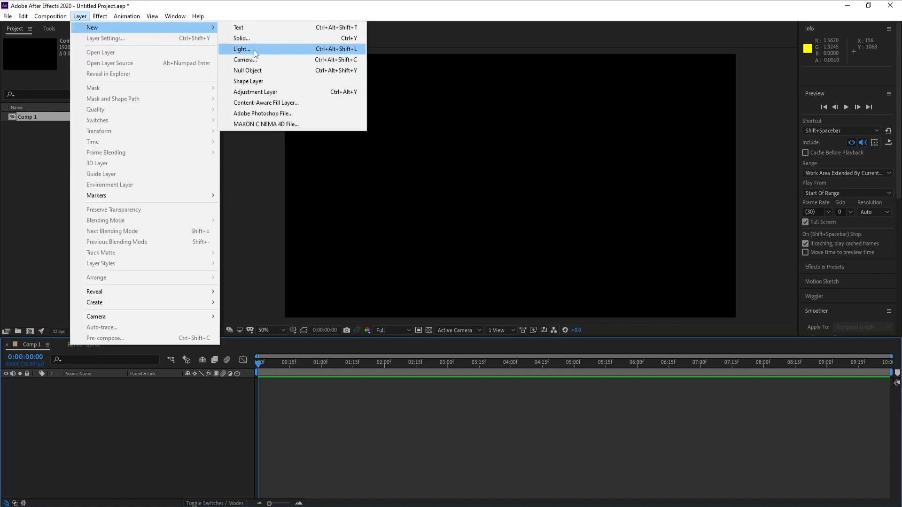
click(254, 74)
click(237, 382)
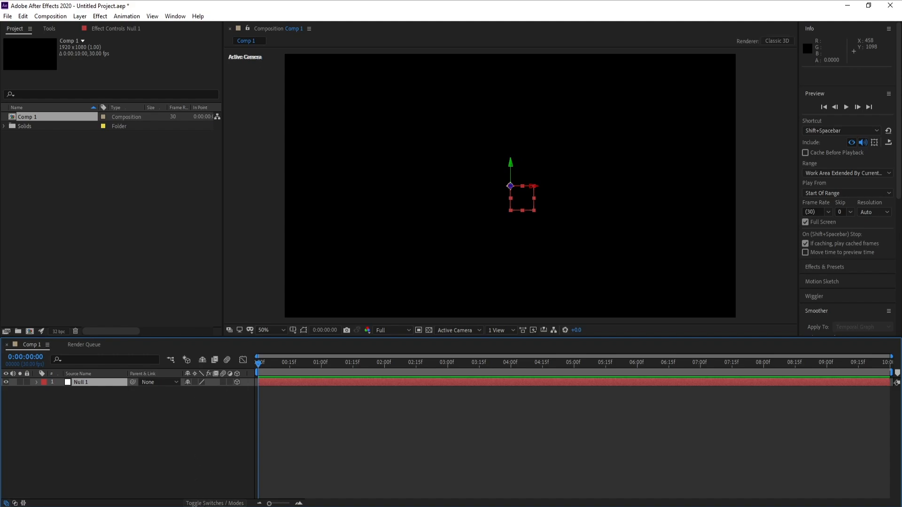
click(207, 504)
click(208, 504)
click(207, 504)
click(207, 505)
Step: Create a white point light named Emitter with 100% intensity
click(80, 16)
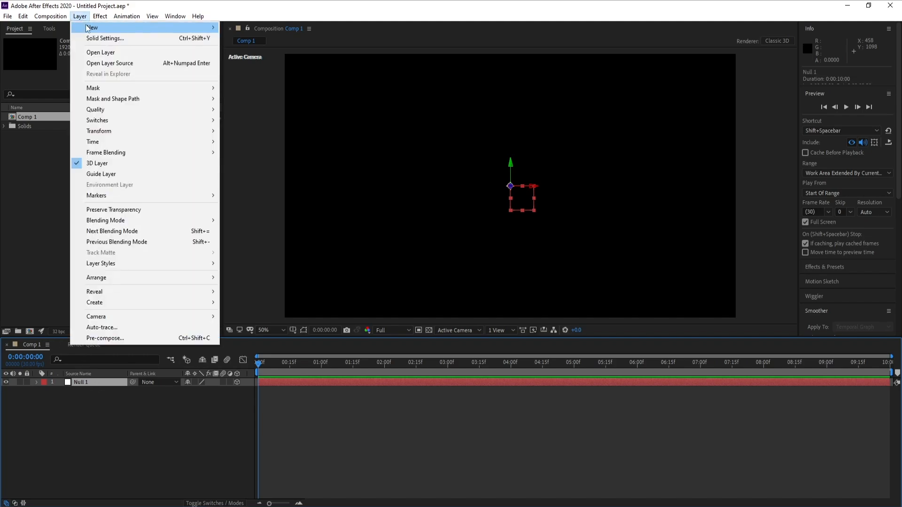
mouse_move(94, 27)
click(262, 50)
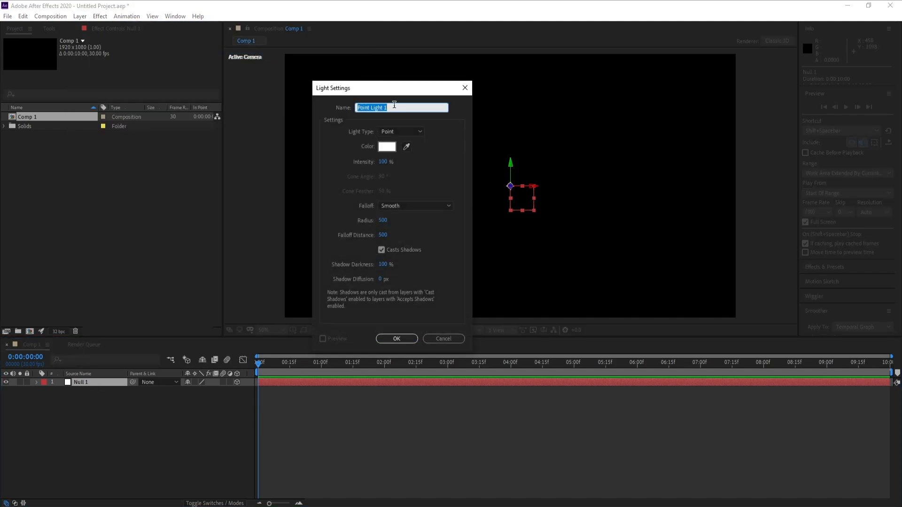
text(Emitter)
click(405, 336)
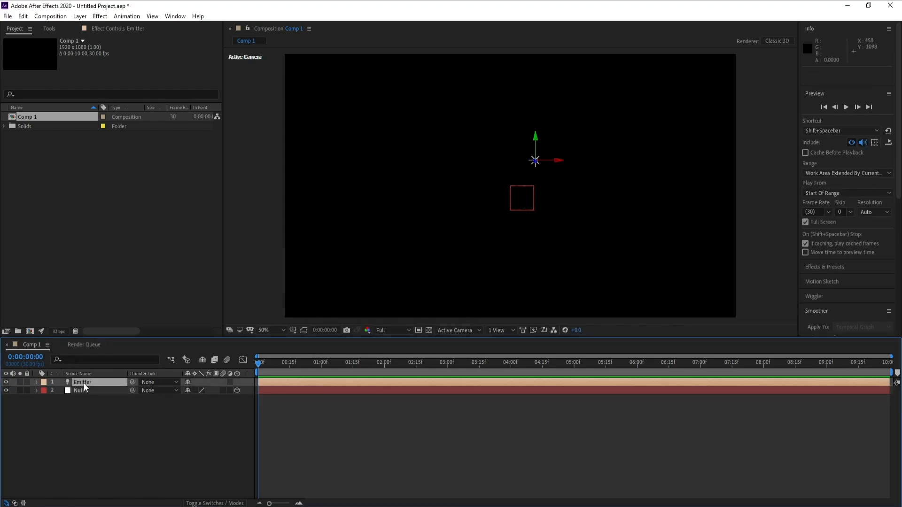
Step: Place the null layer above the Emitter light and show the Position property of both layers
mouse_move(85, 391)
mouse_down()
mouse_move(85, 398)
mouse_move(82, 388)
mouse_up()
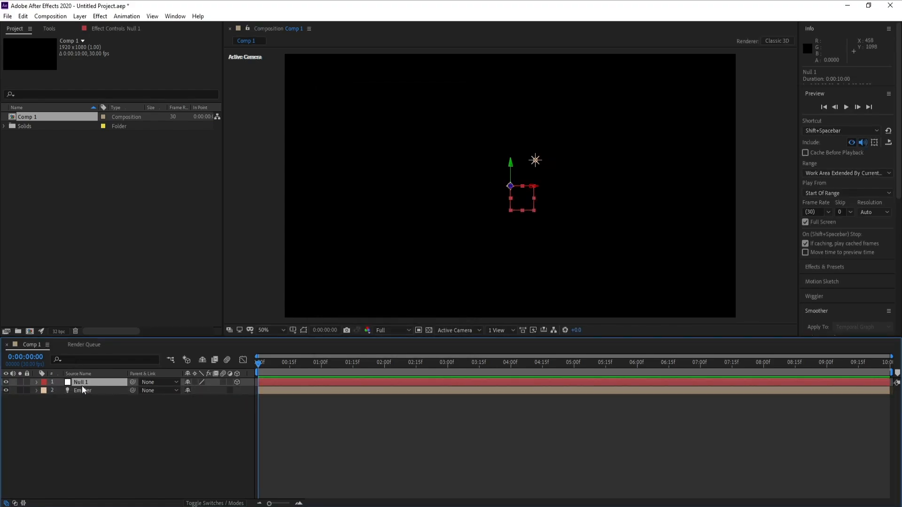
key(p)
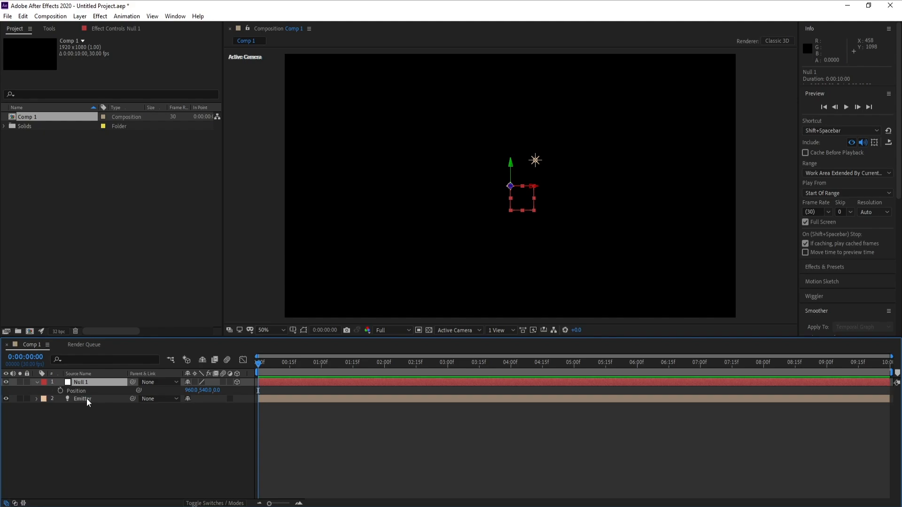
click(86, 399)
key(p)
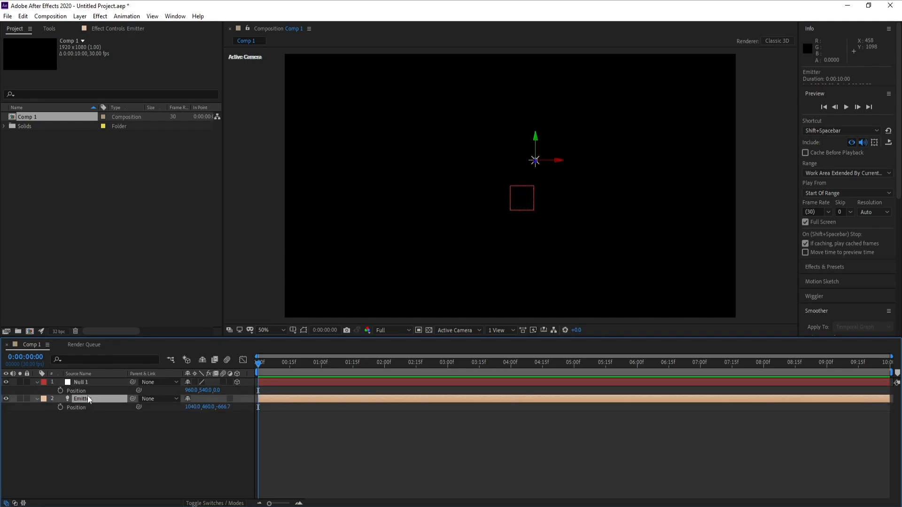
click(79, 383)
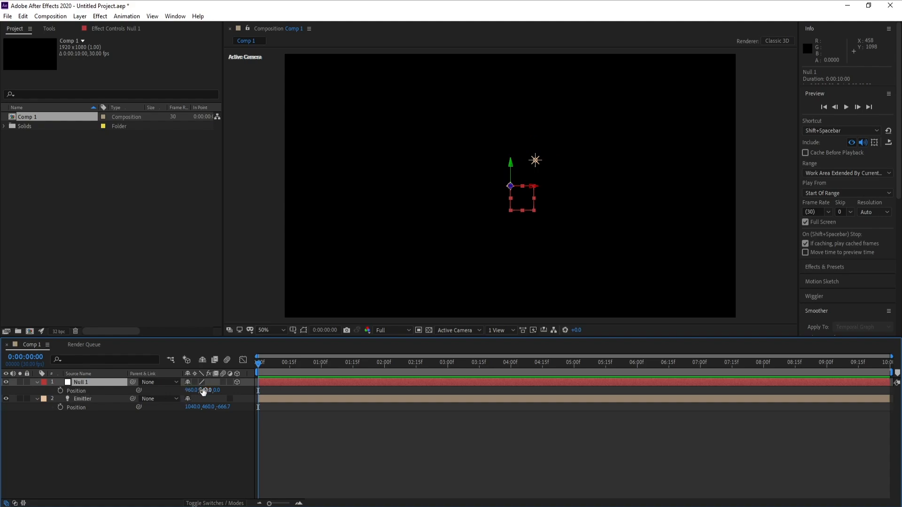
click(84, 400)
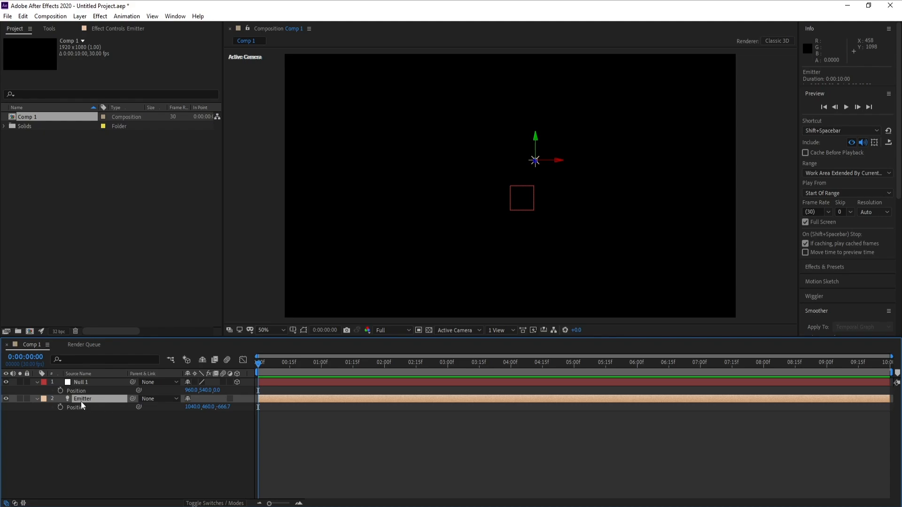
Step: Set the Emitter light's position to 960, 540, 0 to match the null
click(190, 391)
click(194, 407)
text(960)
click(206, 390)
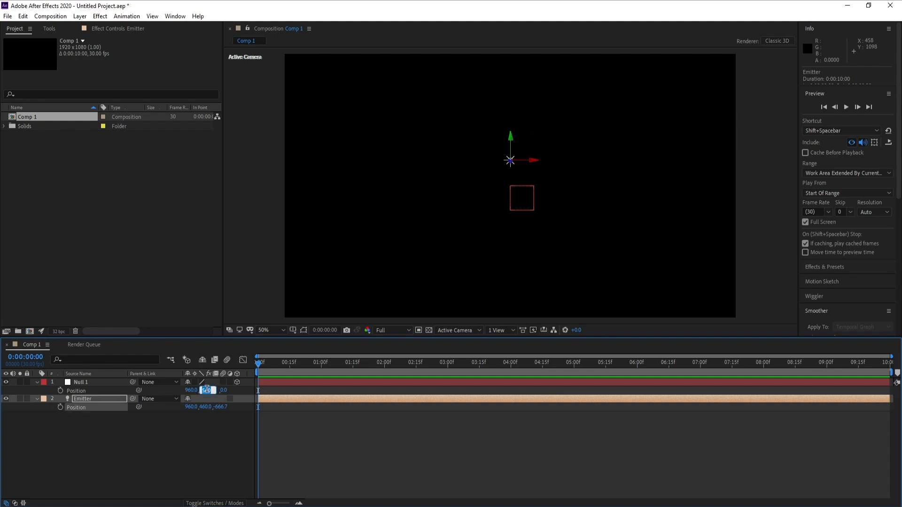
click(206, 407)
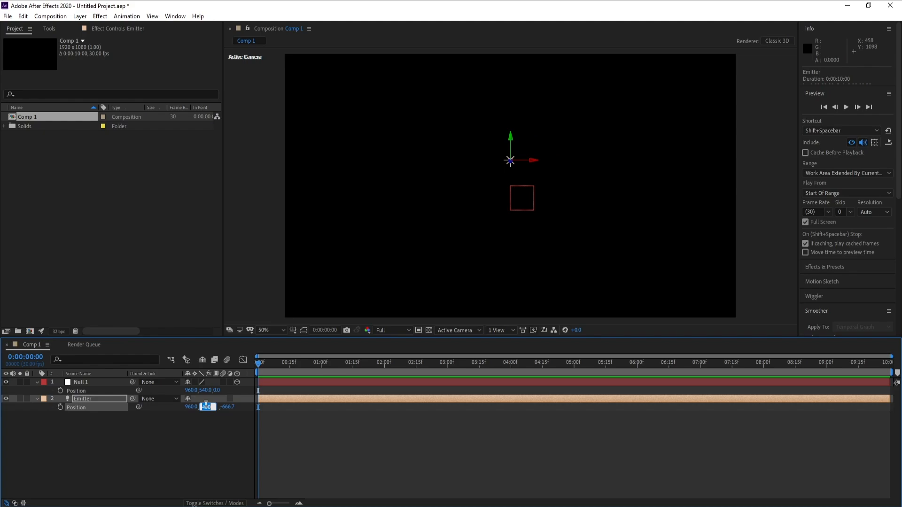
text(540)
click(226, 408)
text(0)
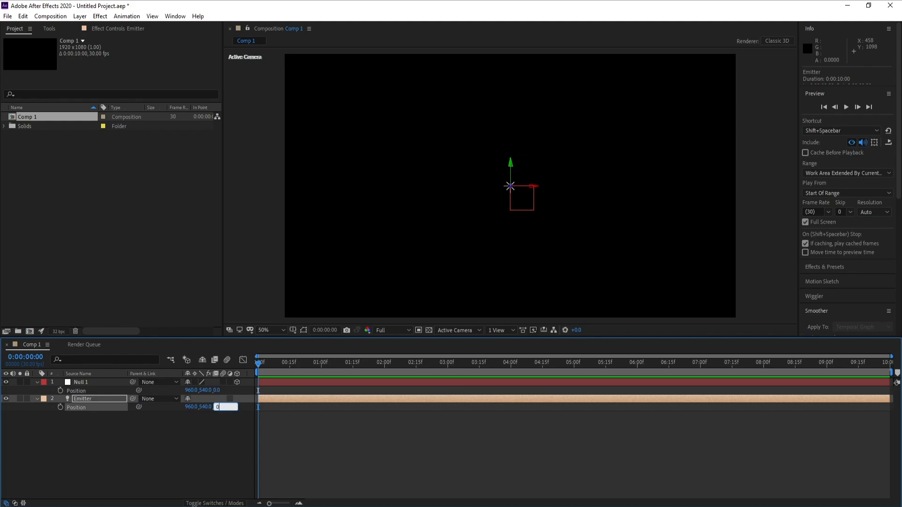
key(Return)
Step: Duplicate the Emitter light, show the copy's Position property and place the copy below the original layer
click(77, 401)
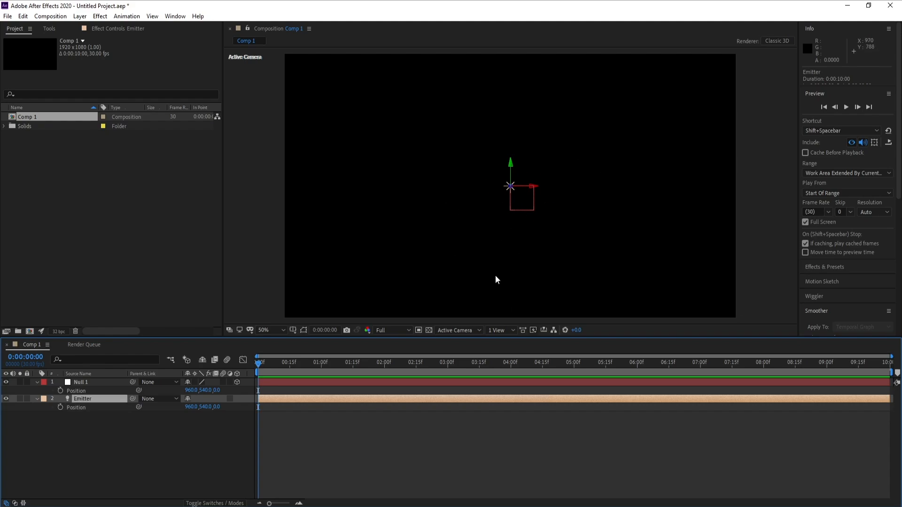
click(84, 383)
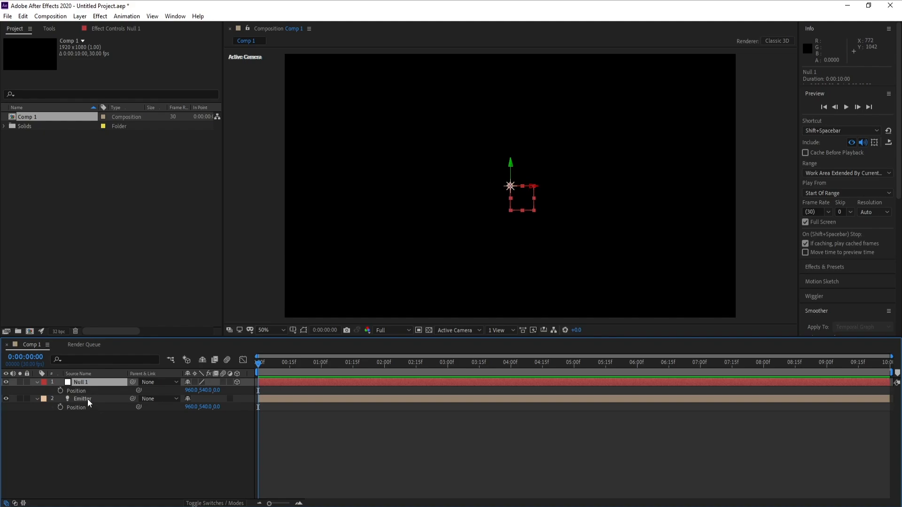
click(87, 400)
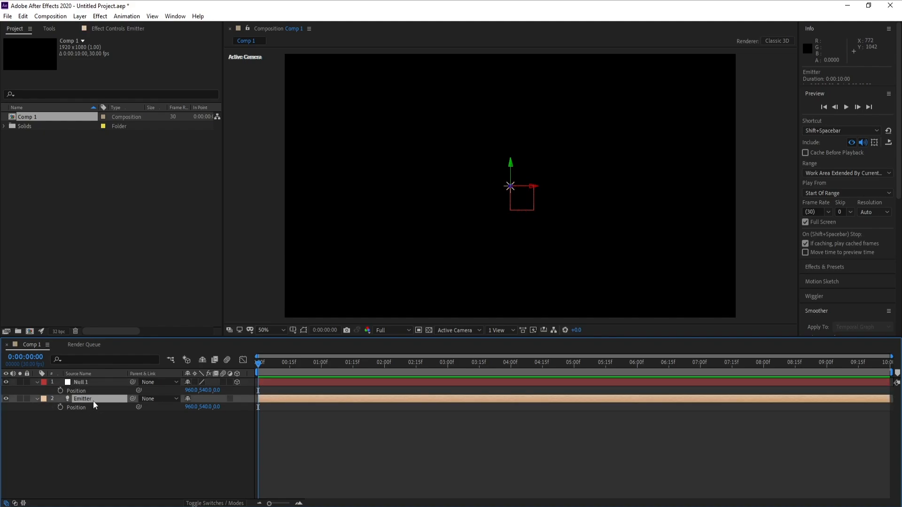
key(ctrl+d)
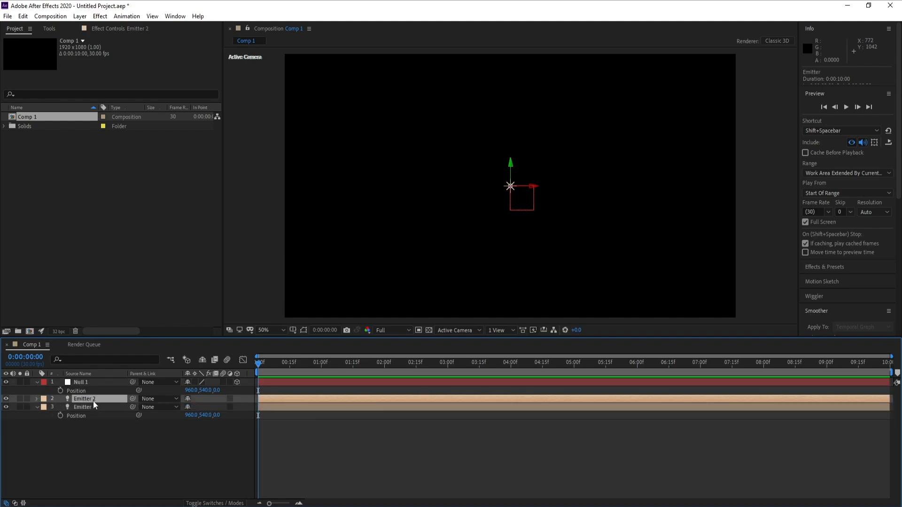
key(p)
drag(78, 399, 83, 431)
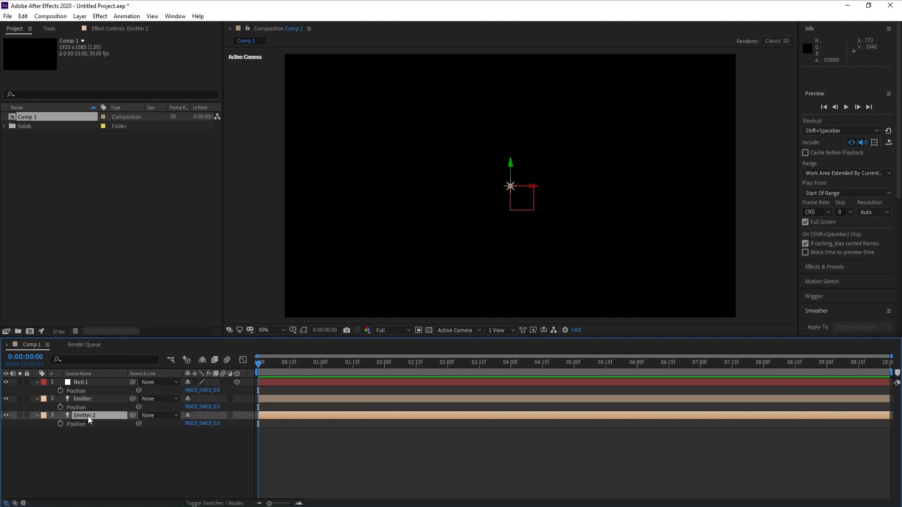
Step: Offset the Emitter 2 light's Y position by +150 from 540
click(90, 420)
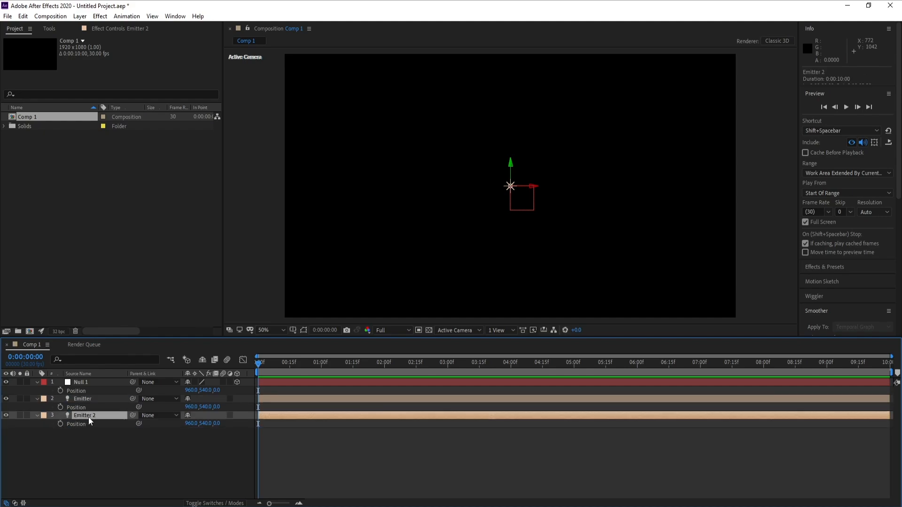
click(207, 423)
click(212, 424)
text(-)
text(+150)
key(Return)
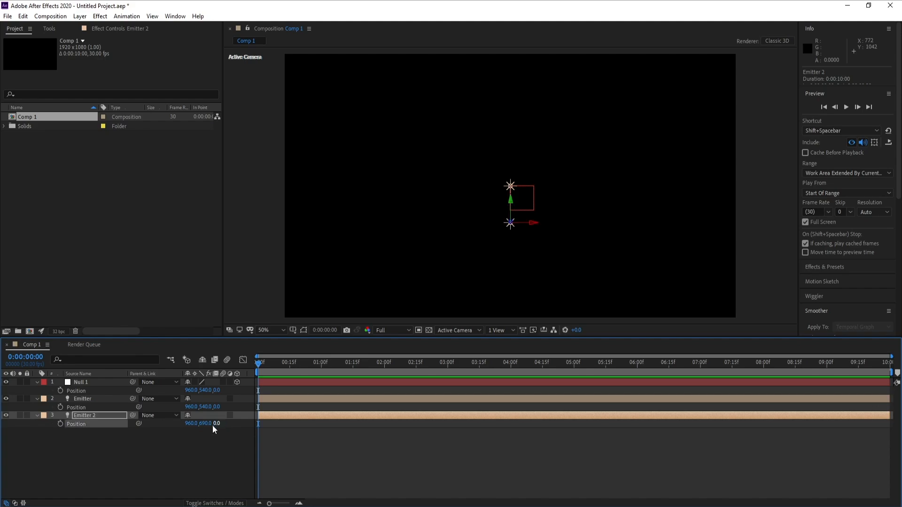
Step: Offset the original Emitter light's Y position by -150 from 540
click(87, 399)
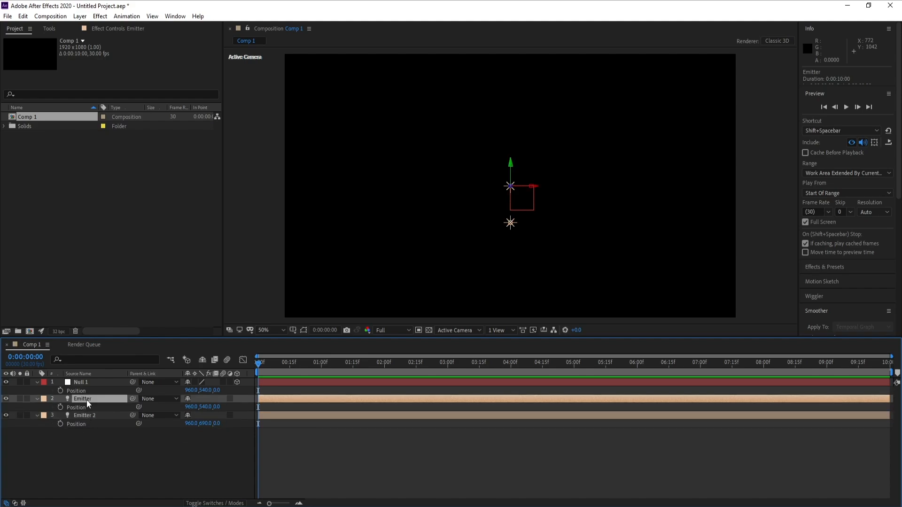
click(207, 406)
text(-150)
key(Return)
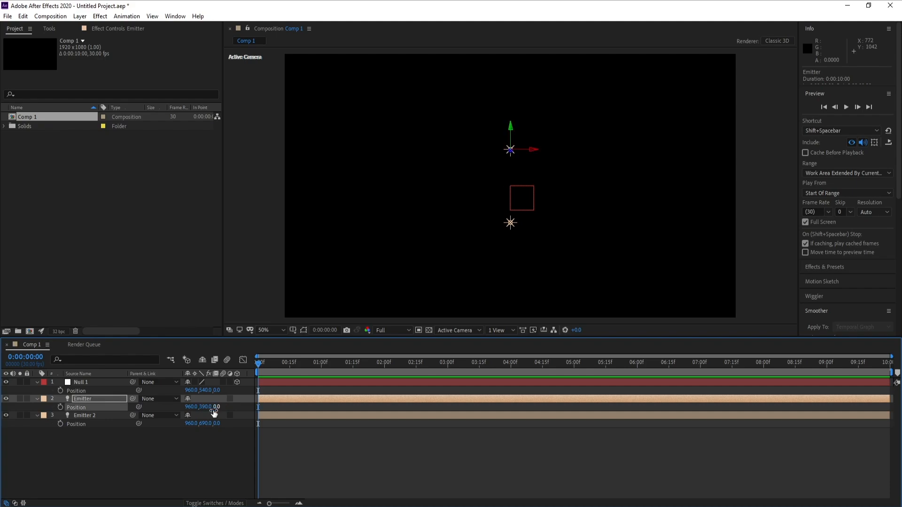
Step: Collapse the properties of the null and both Emitter light layers
click(36, 383)
click(35, 384)
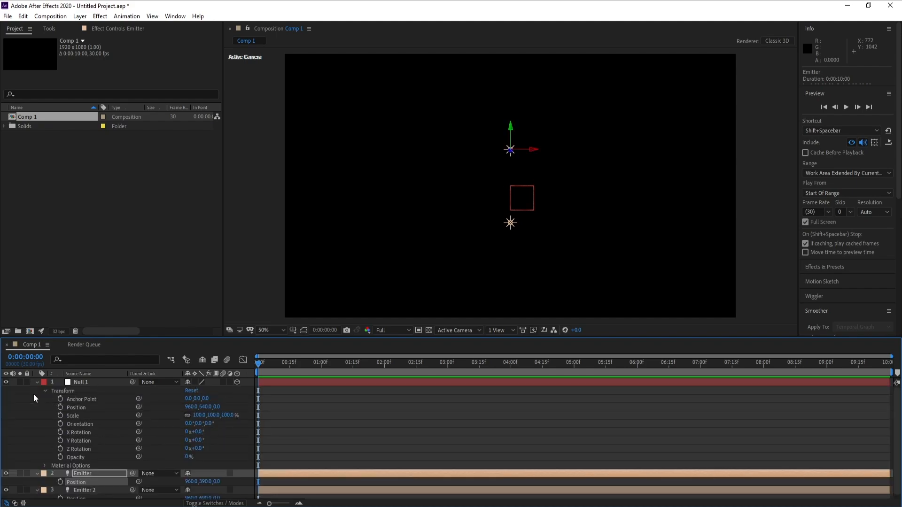
click(36, 383)
click(37, 390)
click(37, 399)
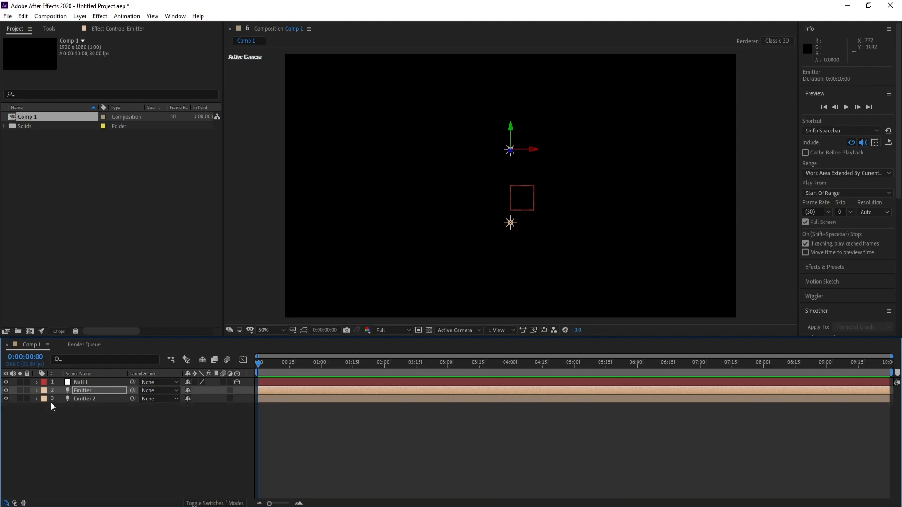
Step: Parent both the Emitter and Emitter 2 lights to the Null 1 layer
click(514, 186)
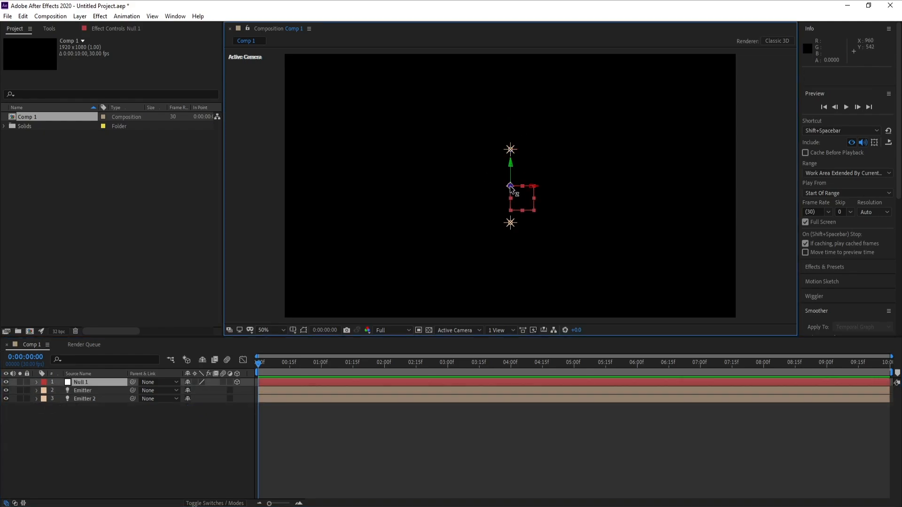
click(511, 151)
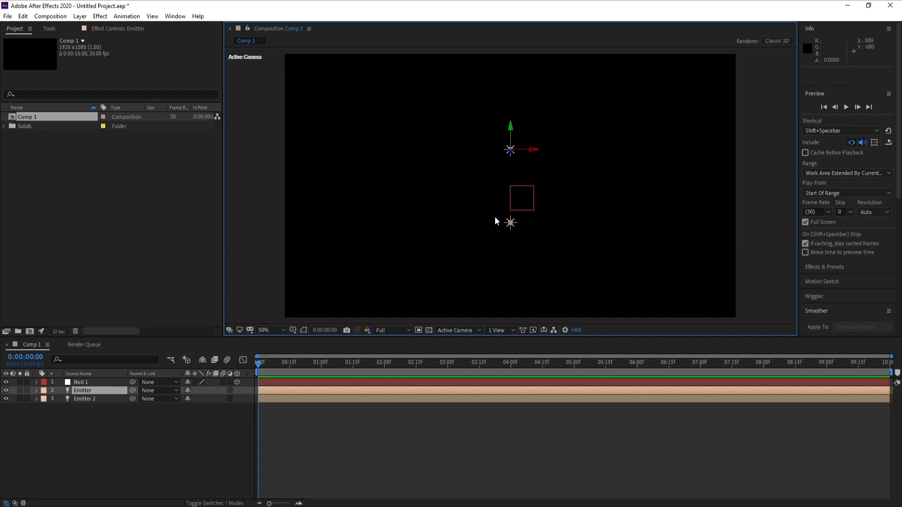
click(511, 223)
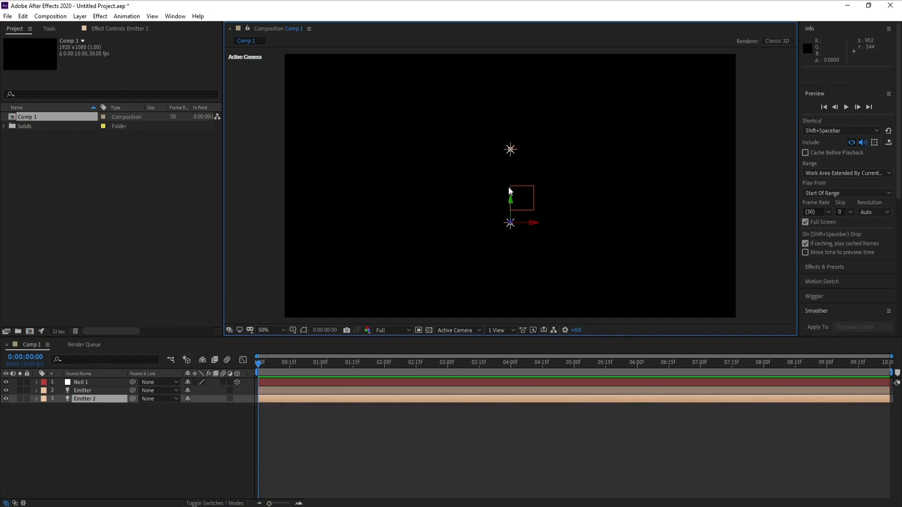
click(84, 389)
ctrl+click(87, 397)
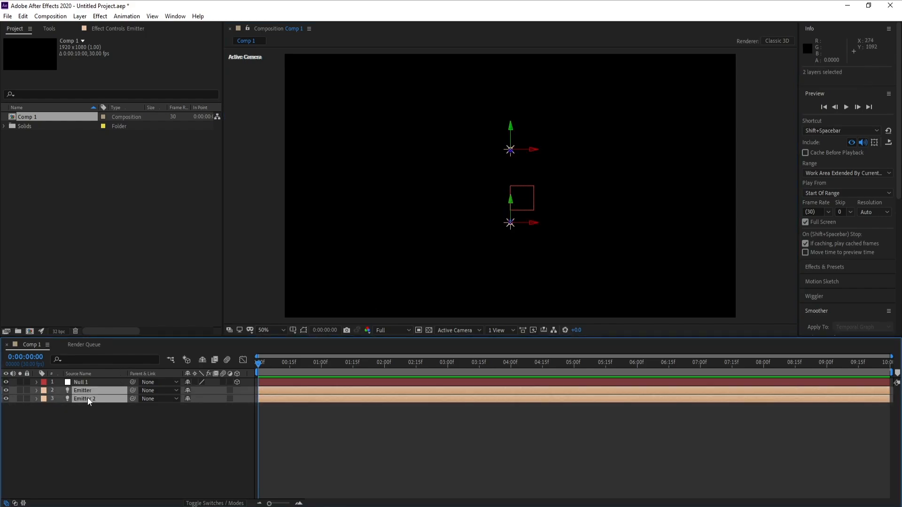
drag(131, 391, 73, 383)
Step: Test the parenting by moving the null horizontally to about X 800, undo the move and keep the null selected
click(74, 382)
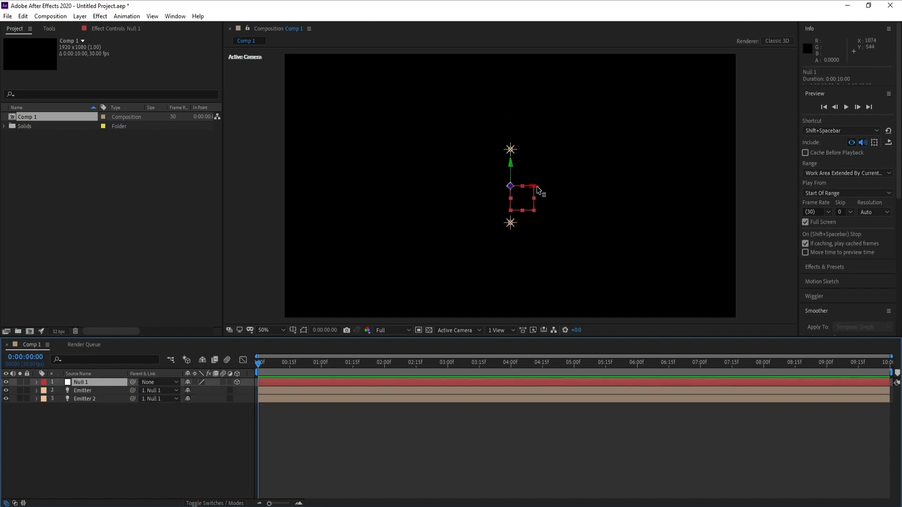
drag(537, 187, 495, 193)
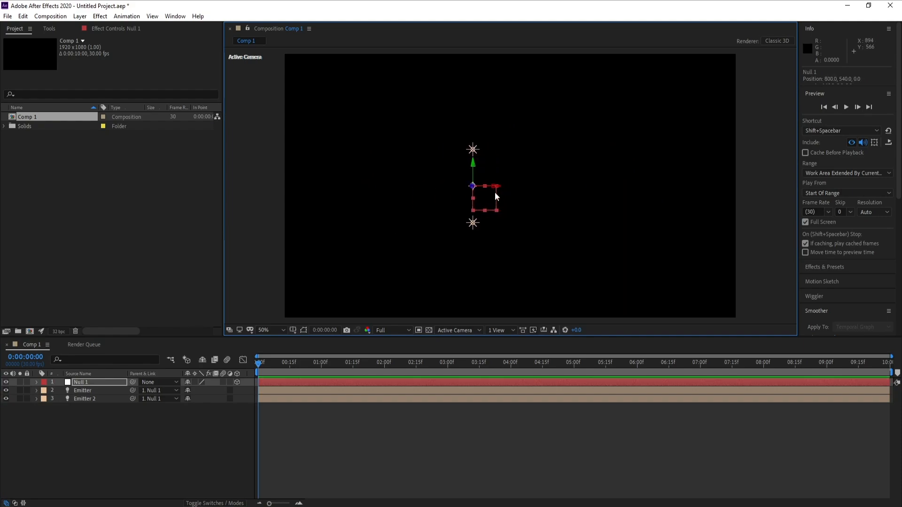
click(22, 16)
click(29, 26)
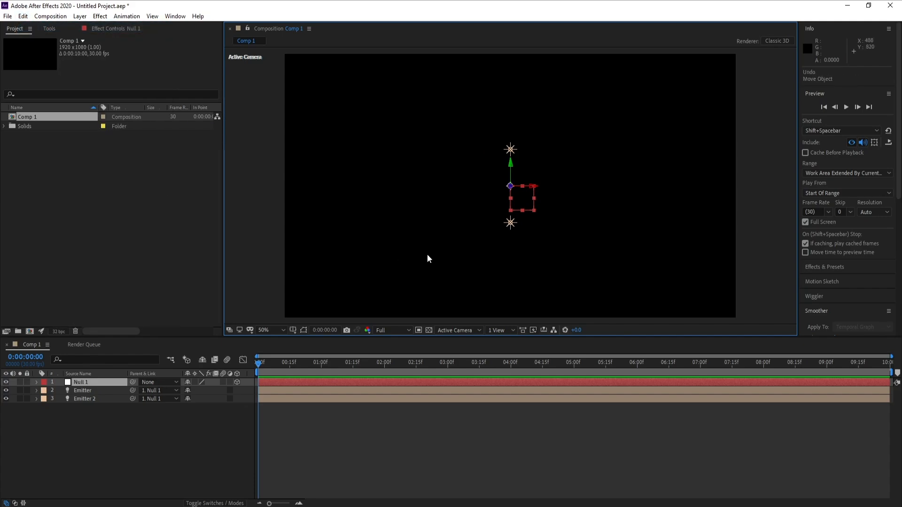
click(87, 383)
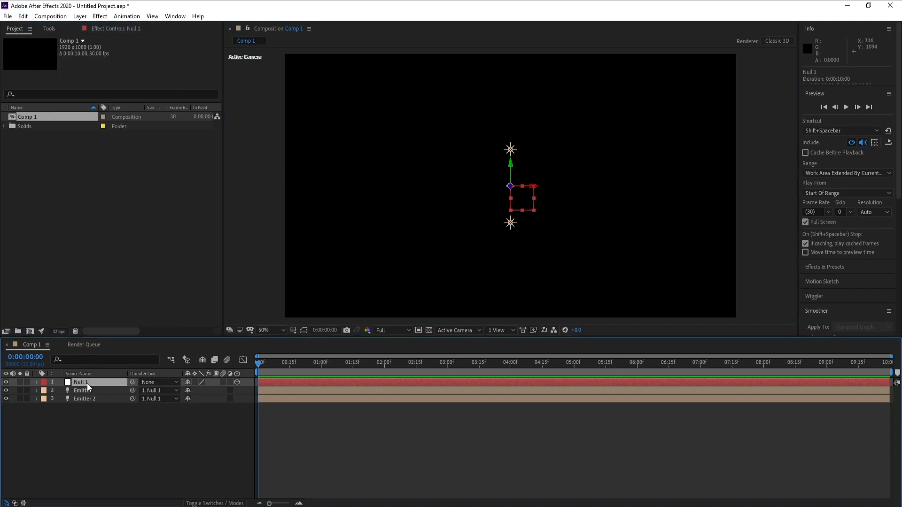
Step: Create a new full-frame black solid layer named Particles
click(78, 17)
mouse_move(111, 29)
click(320, 36)
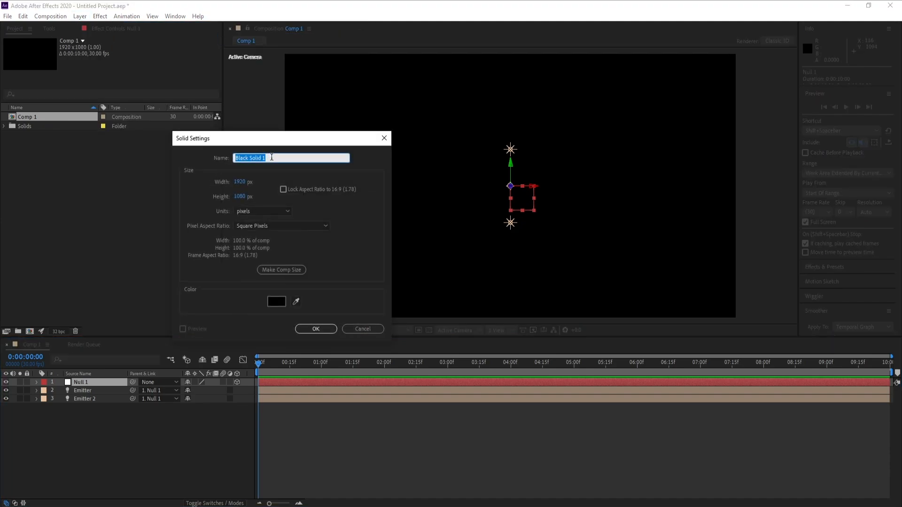
text(Particles)
key(Return)
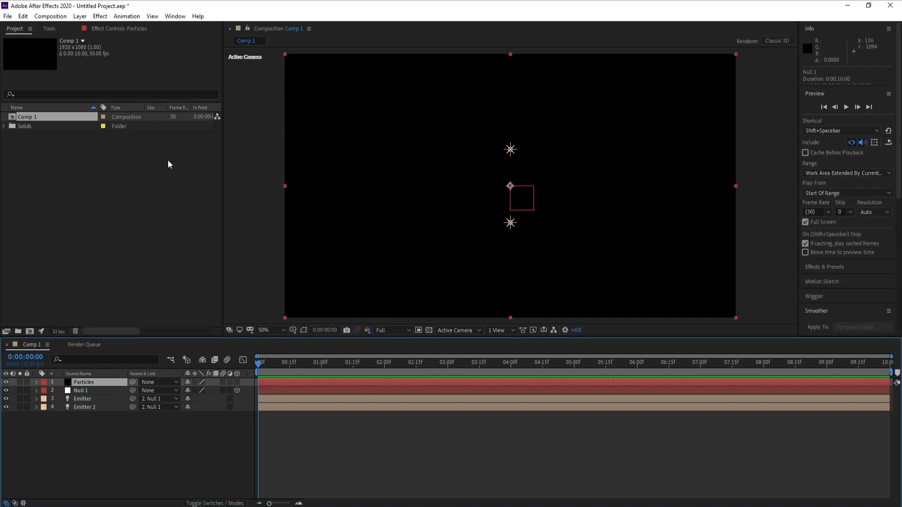
Step: Apply the RG Trapcode Particular effect to the Particles solid and preview the emission up to about 2:11
click(102, 18)
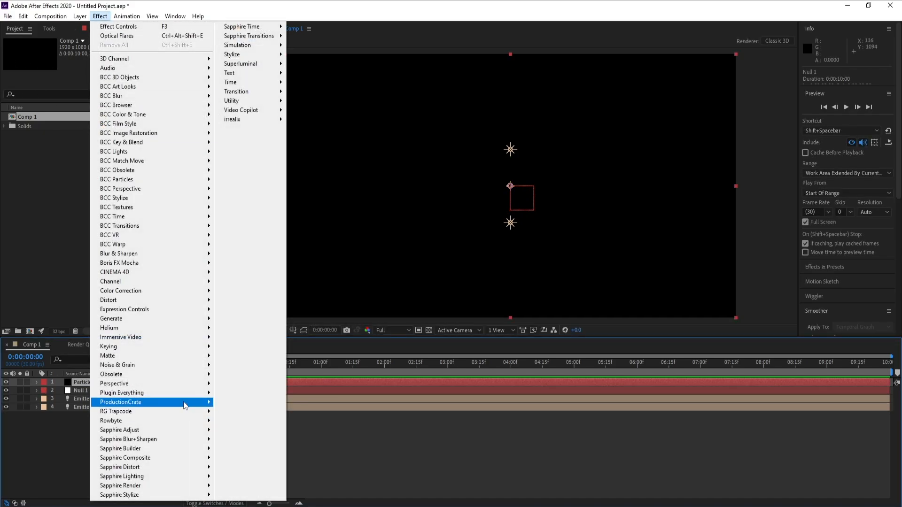
mouse_move(182, 367)
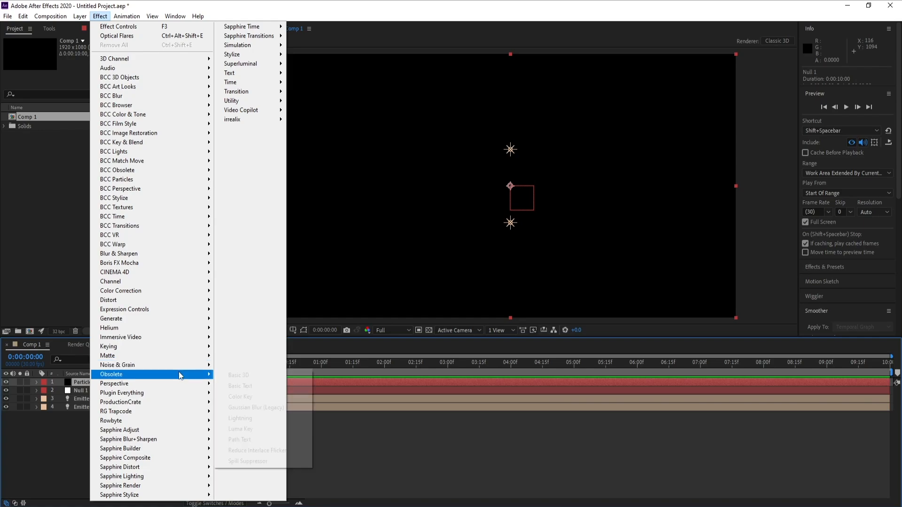
mouse_move(207, 412)
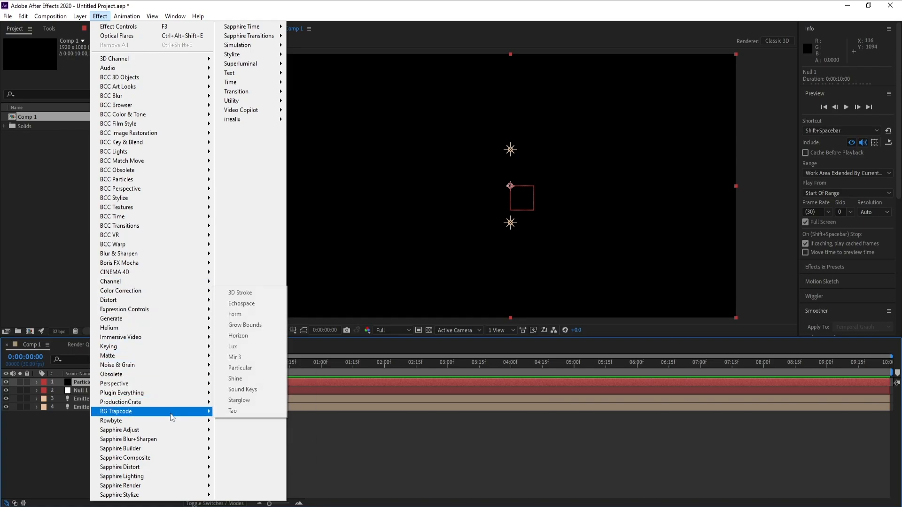
click(249, 367)
drag(259, 363, 366, 365)
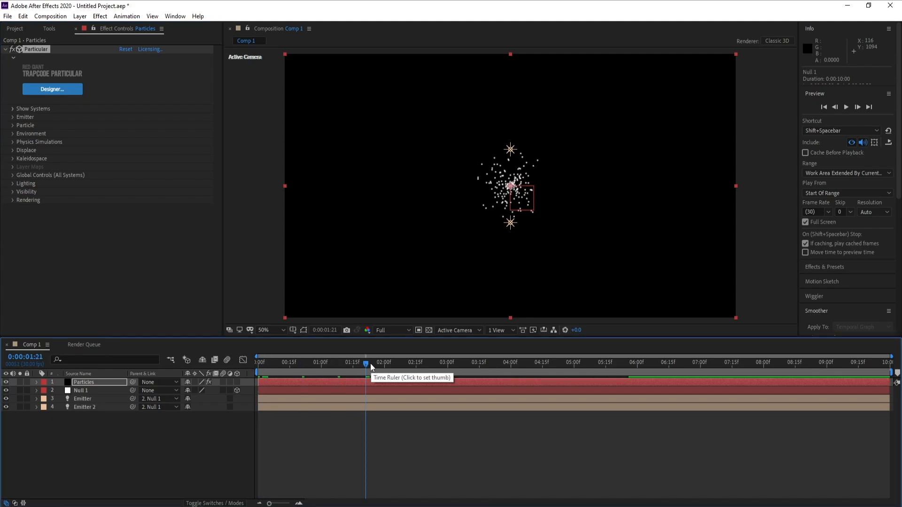
click(408, 363)
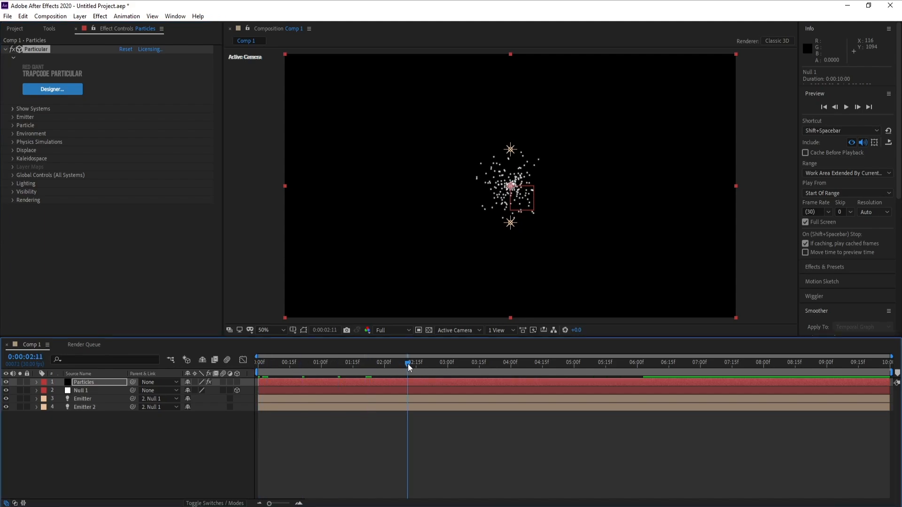
Step: Set Particular's Emitter Type to Light(s) so the particles come from the Emitter lights
click(12, 118)
click(146, 123)
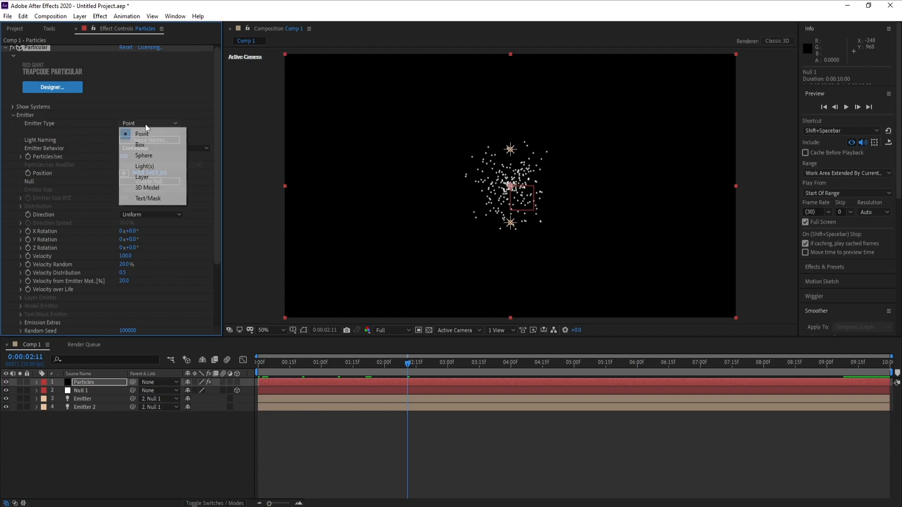
click(160, 166)
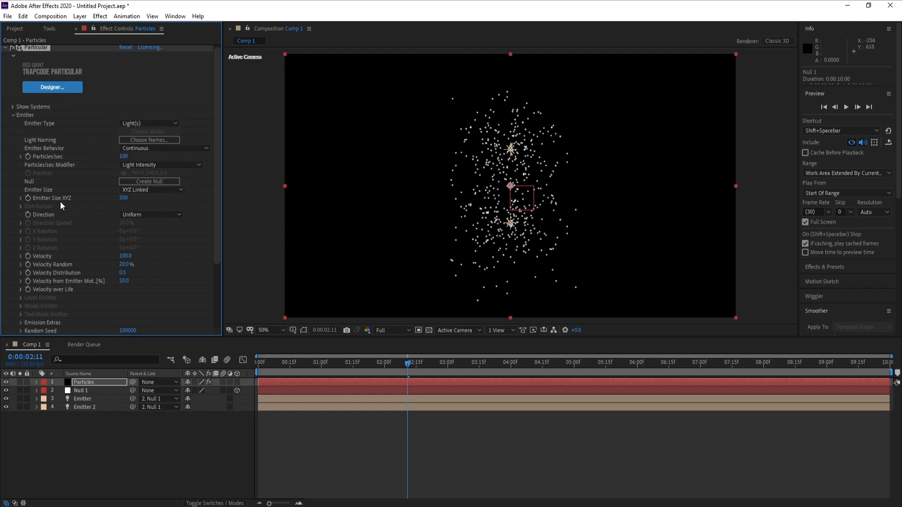
Step: Reduce the particle spread by setting Emitter Size XYZ to 50 and Velocity to 50
click(124, 198)
text(5)
key(Return)
click(125, 257)
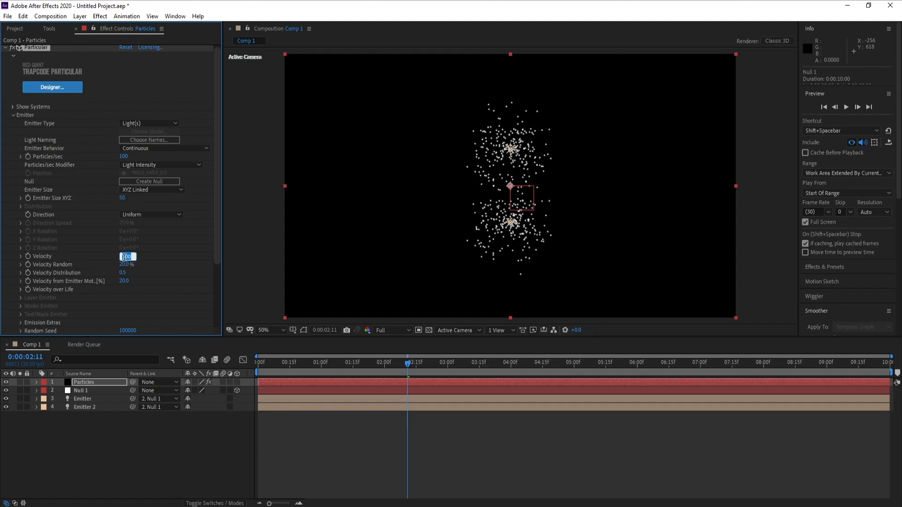
text(50)
key(Return)
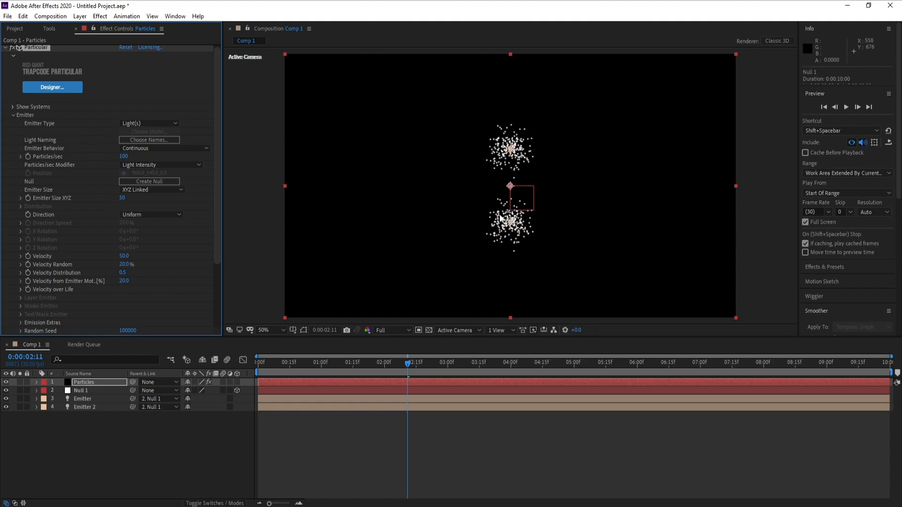
drag(217, 201, 220, 233)
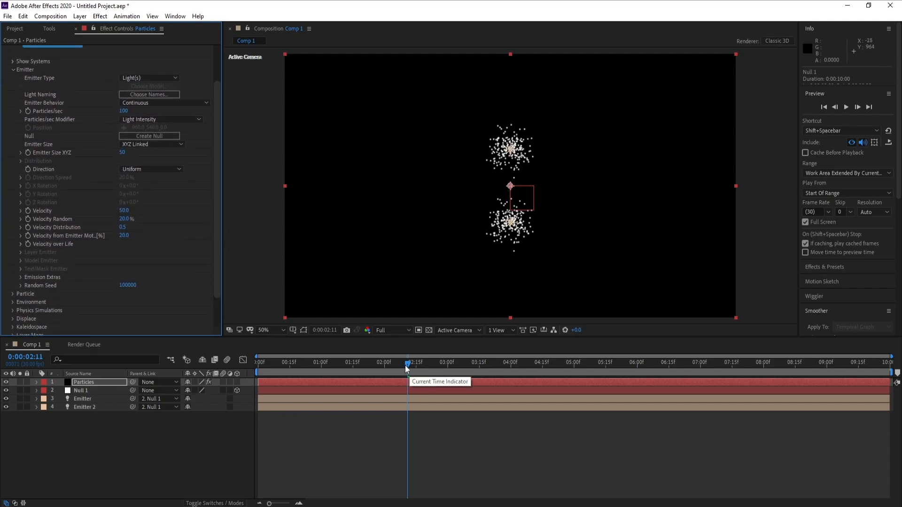
Step: At the first frame, keyframe Null 1's Position with the null moved off-frame horizontally to X about -346
drag(409, 365, 218, 367)
key(space)
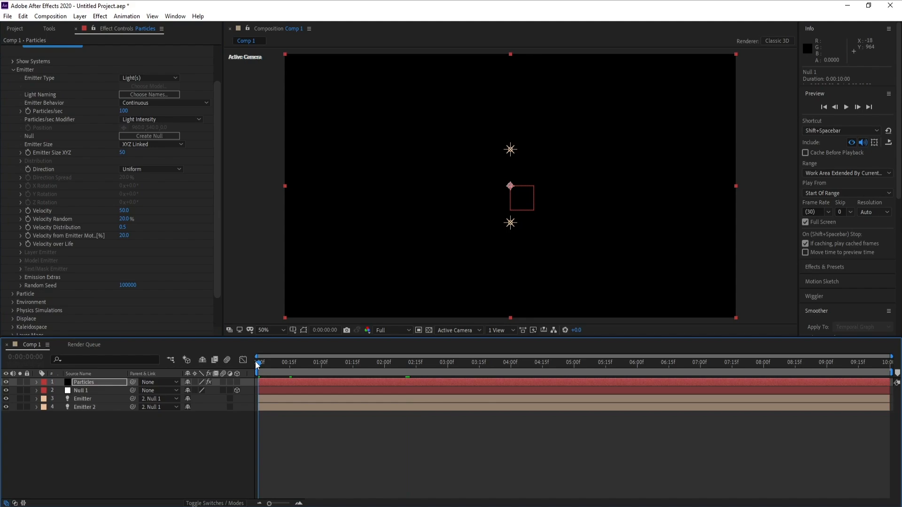
click(82, 391)
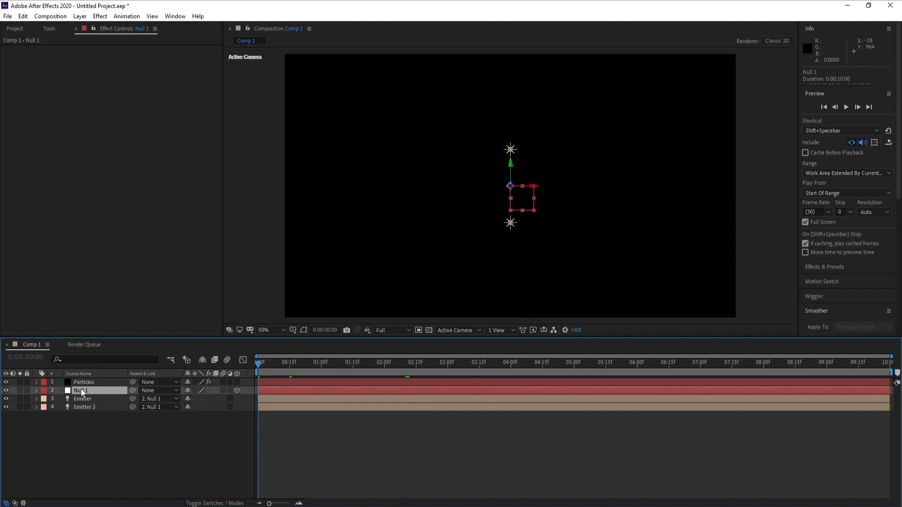
key(p)
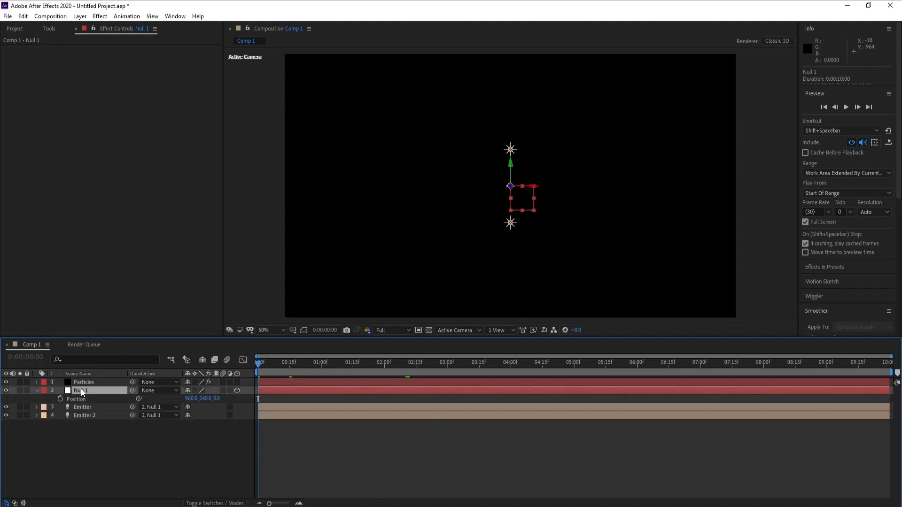
click(61, 399)
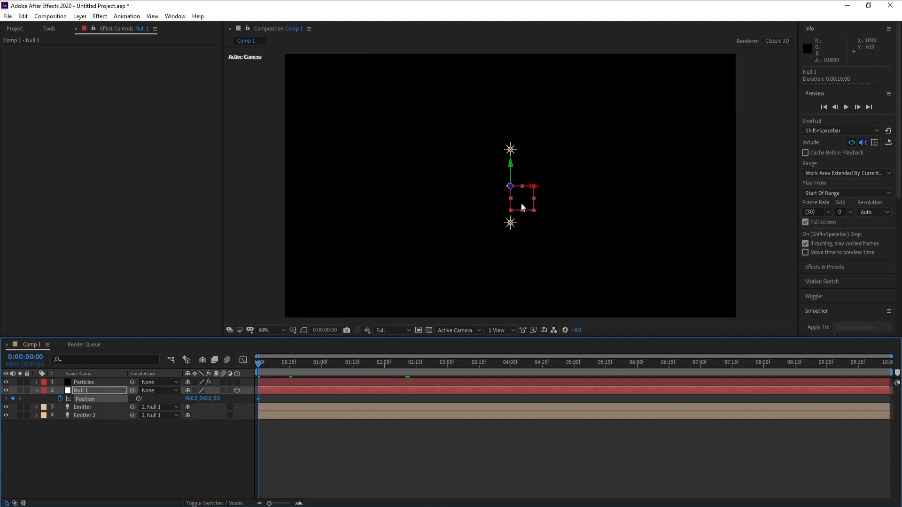
drag(534, 185, 259, 198)
key(comma)
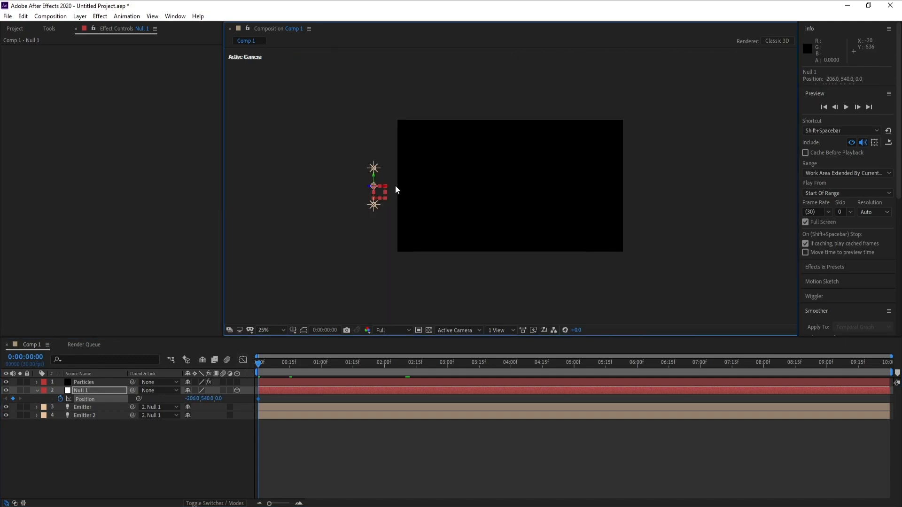
drag(386, 190, 369, 193)
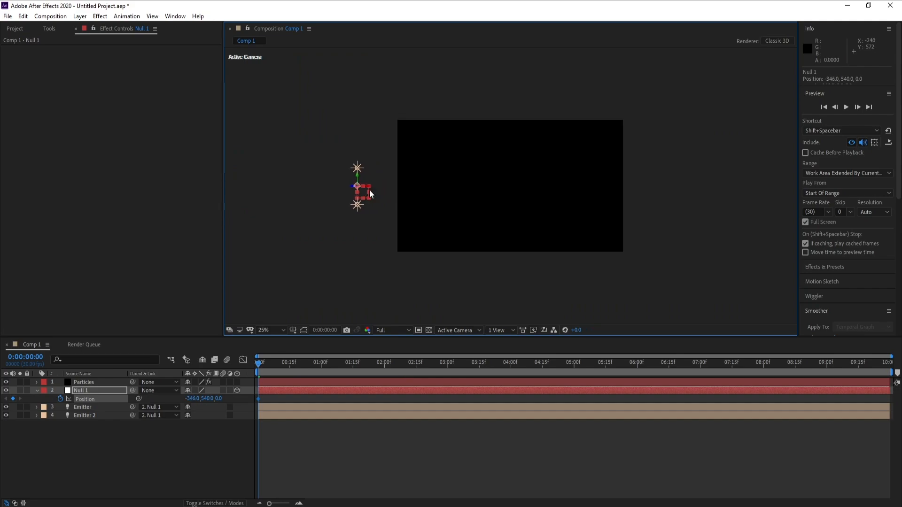
Step: Add a Position keyframe at 4 seconds with Null 1 at X about 2466, and scrub through the animation to check the particle trails
click(512, 365)
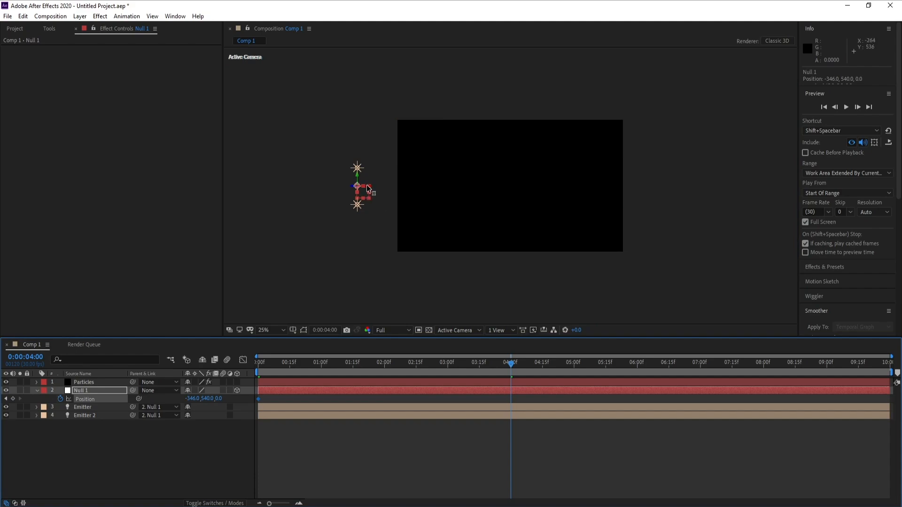
drag(368, 188, 697, 193)
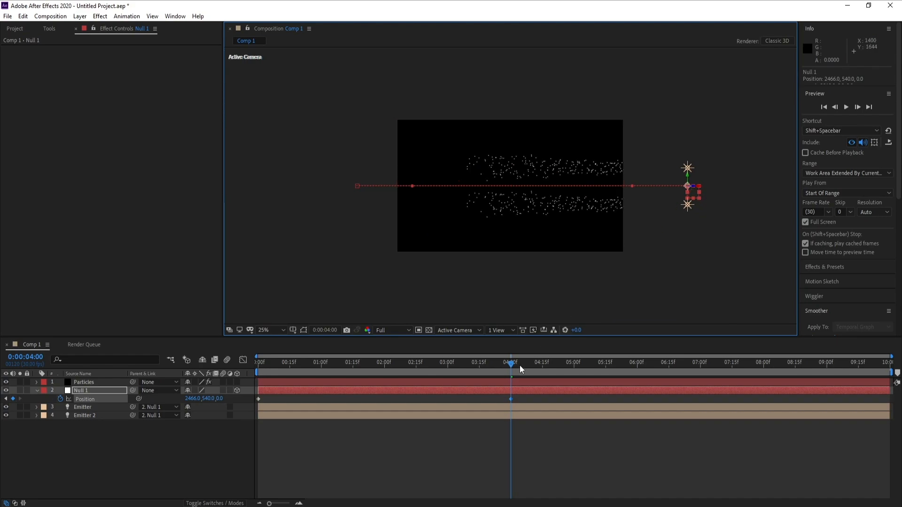
drag(520, 365, 445, 371)
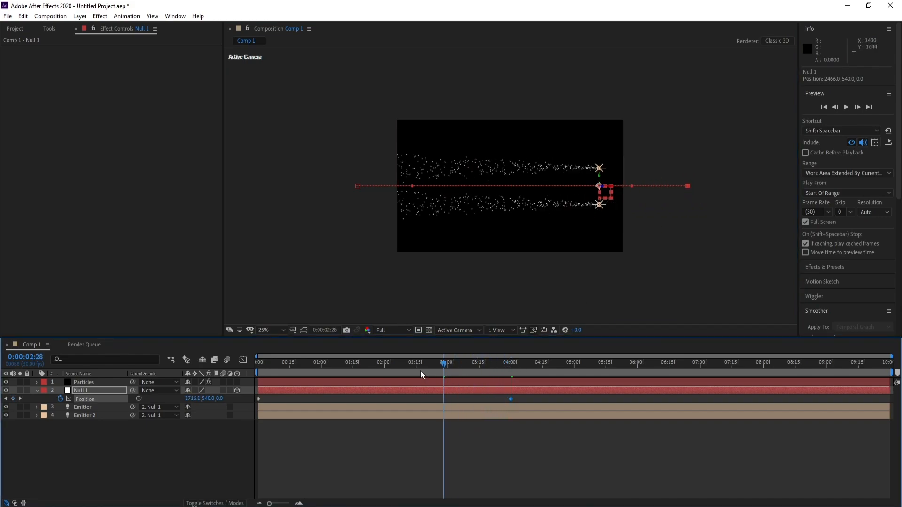
click(421, 371)
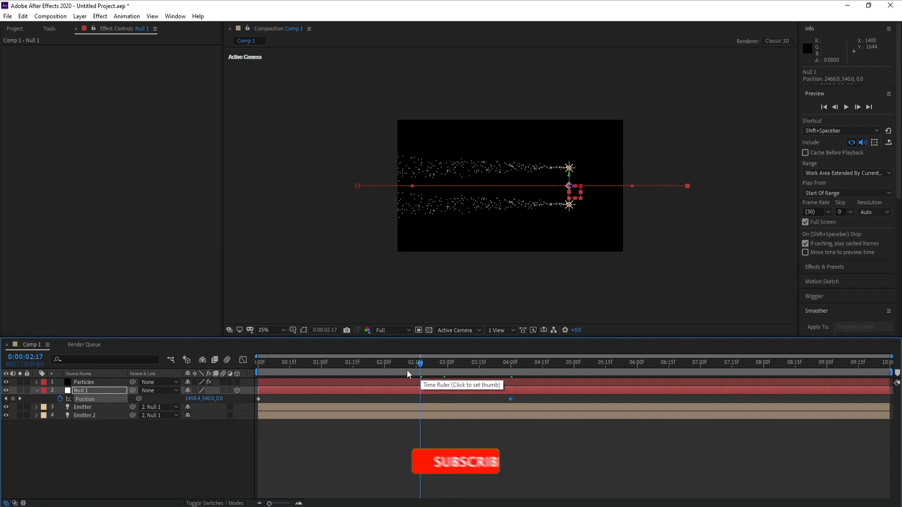
click(401, 362)
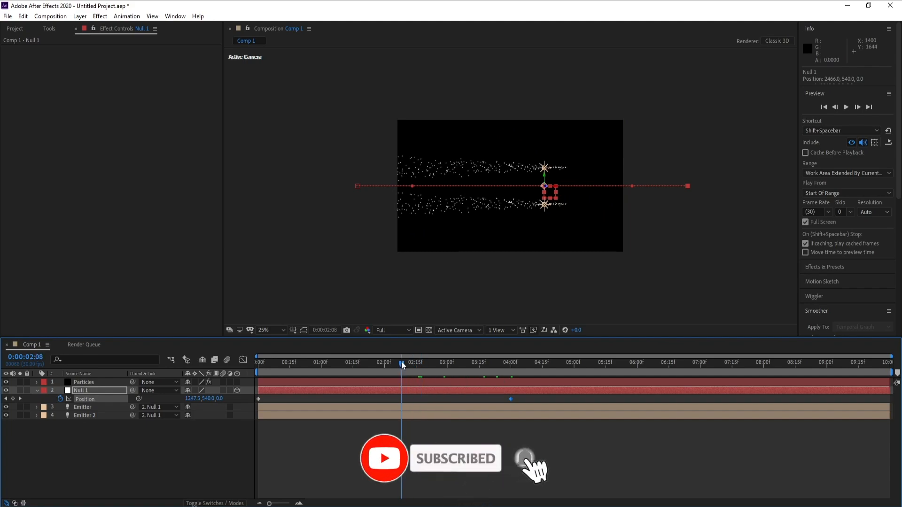
key(period)
click(381, 368)
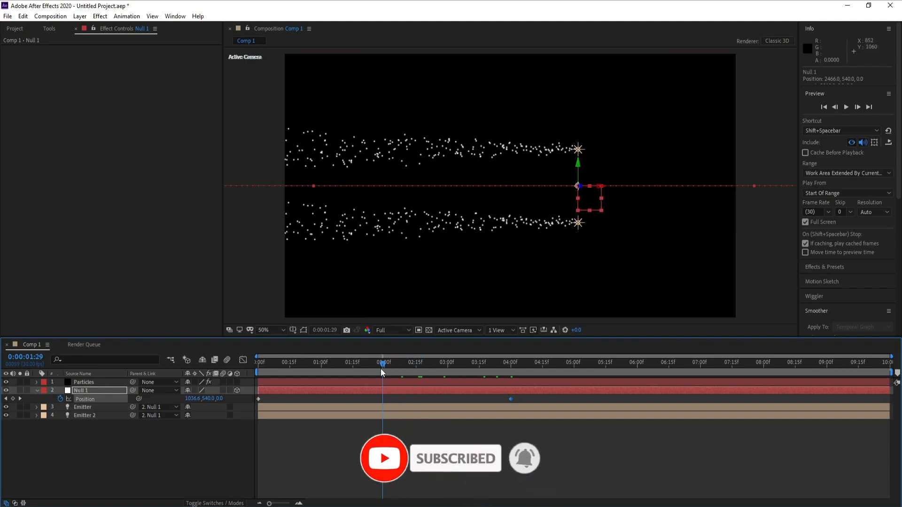
drag(380, 368, 392, 369)
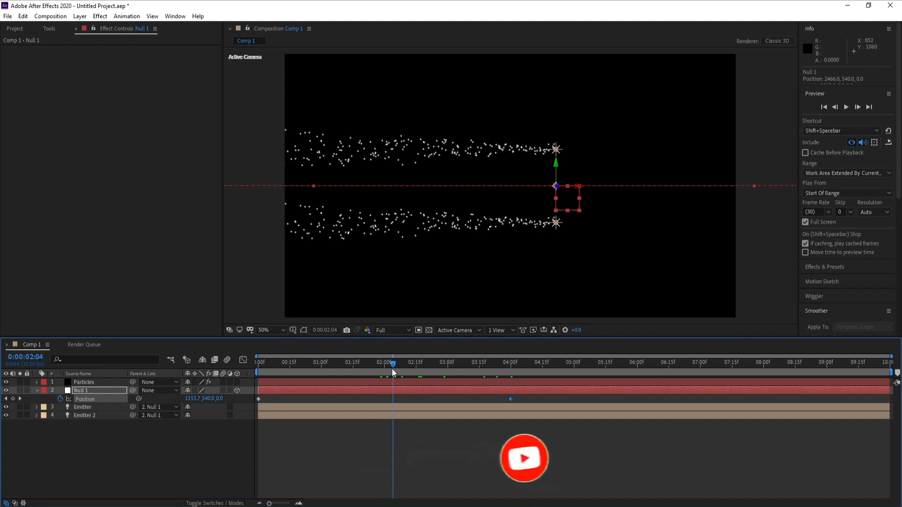
Step: Set Particles/sec to 200 for the Particular effect on the Particles layer
click(95, 383)
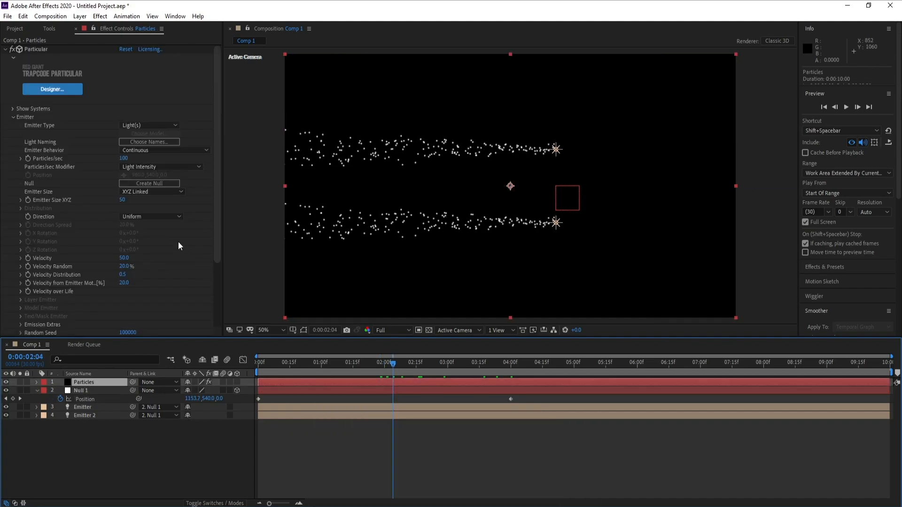
drag(217, 187, 217, 210)
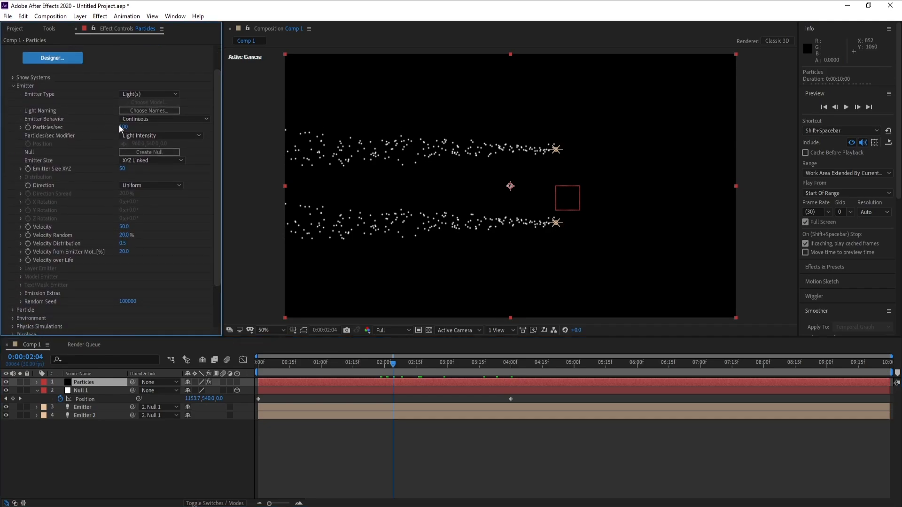
text(20)
key(Return)
click(125, 127)
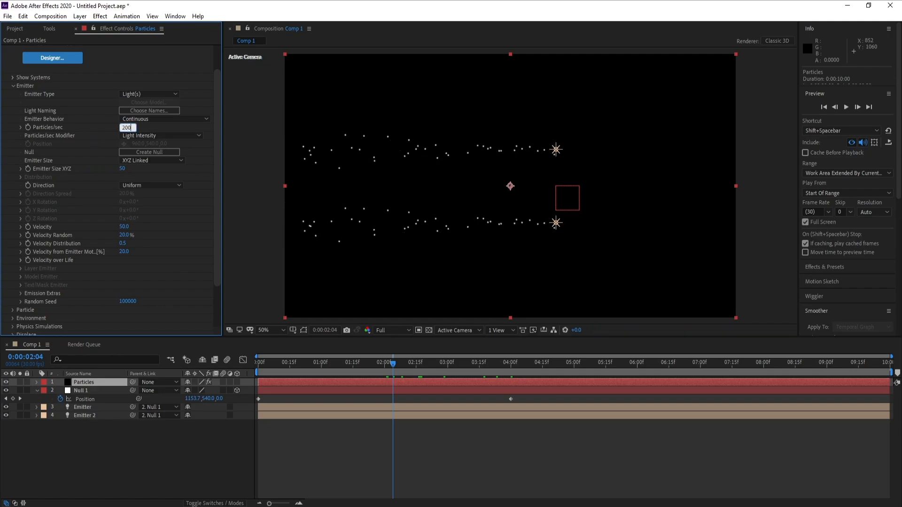
text(200)
key(Return)
Step: Collapse the Emitter settings and set the Particle Type to Glow Sphere (No DOF)
click(13, 86)
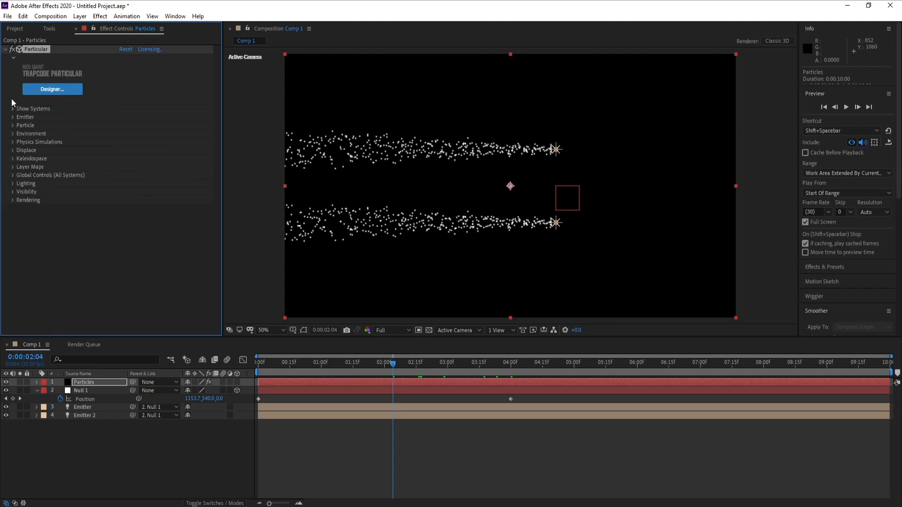
click(12, 126)
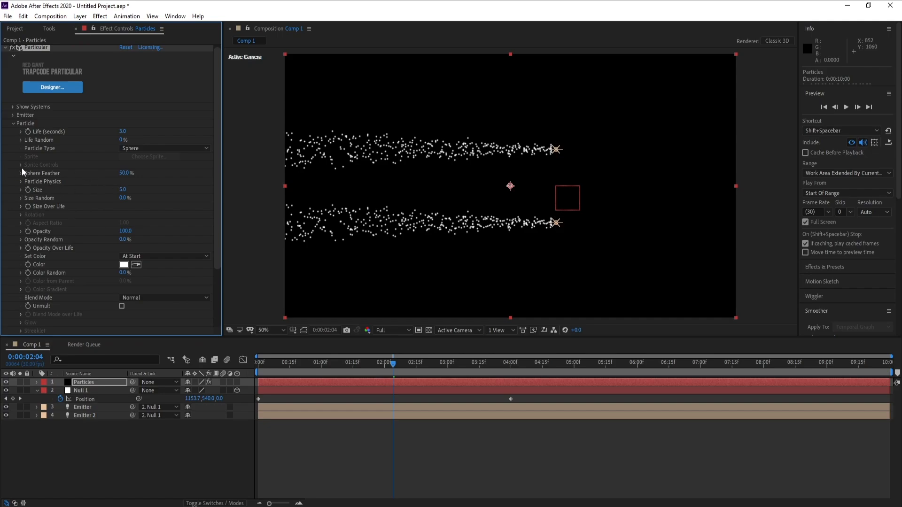
click(150, 146)
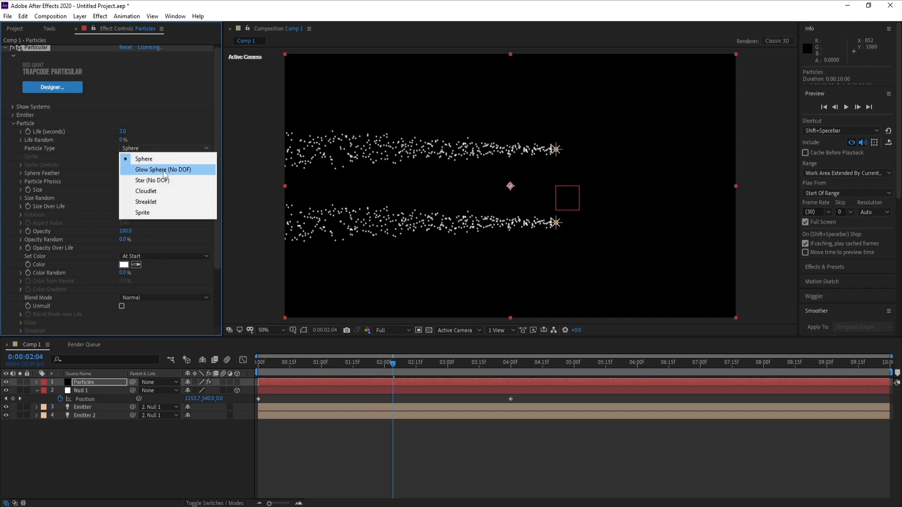
click(168, 172)
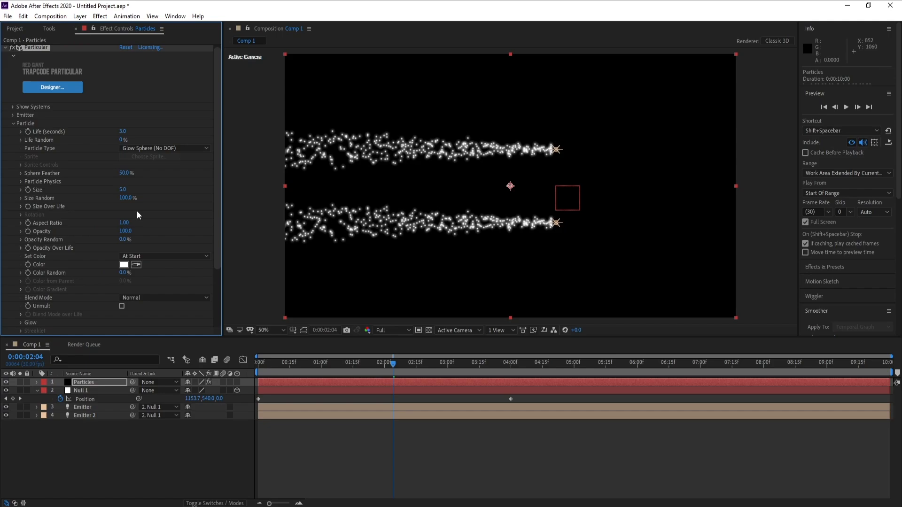
Step: Set the particle Size to 2 and Opacity Random to 100%
click(123, 190)
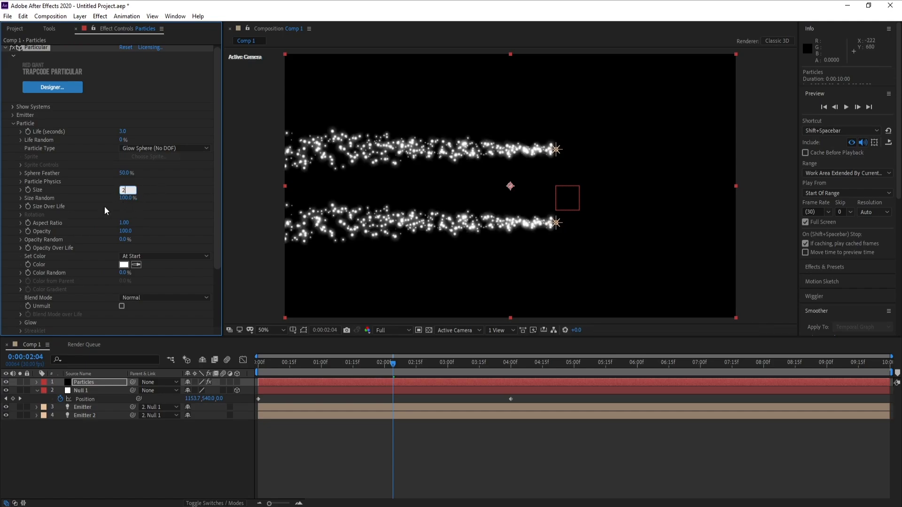
key(Return)
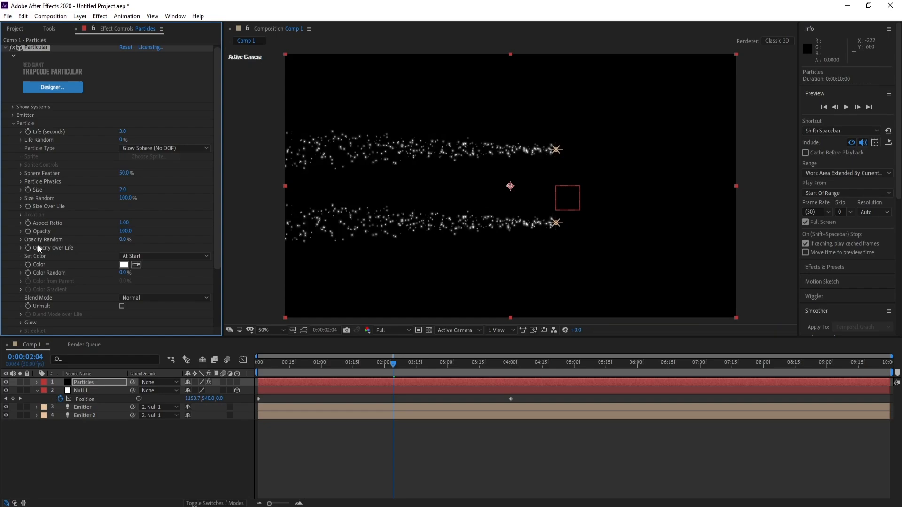
click(123, 239)
text(100)
key(Return)
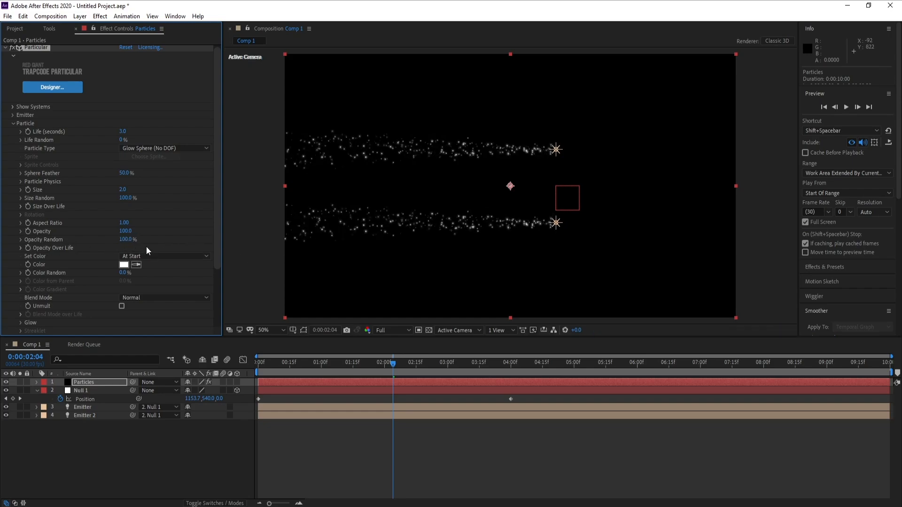
Step: Apply the preset with a falling, randomly flickering curve to the particles' Opacity Over Life
click(21, 248)
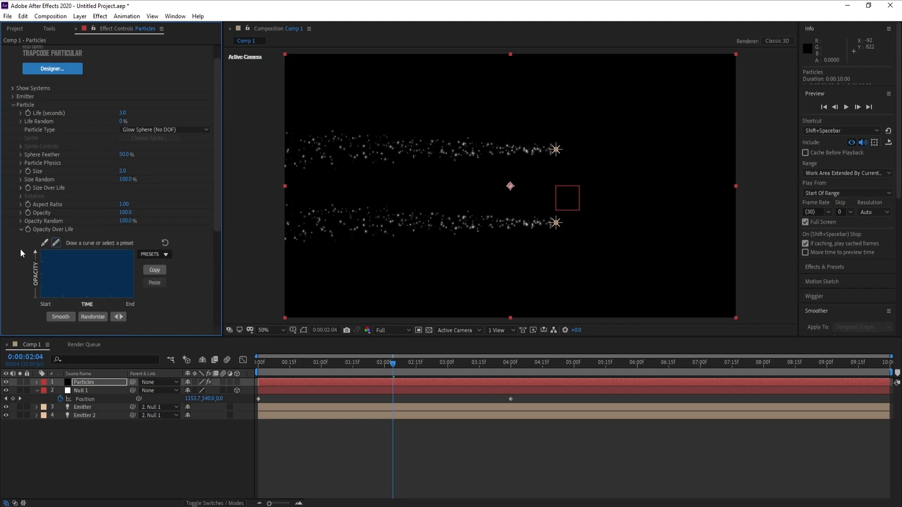
click(167, 254)
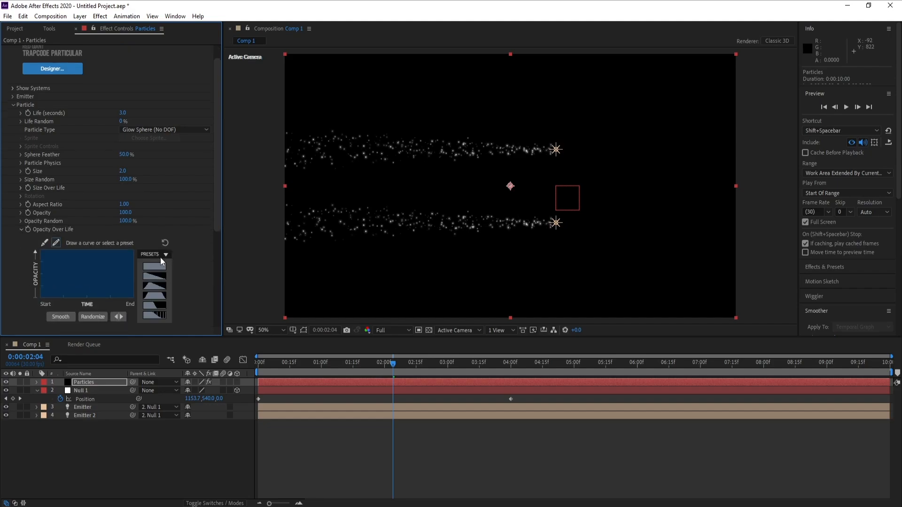
click(159, 316)
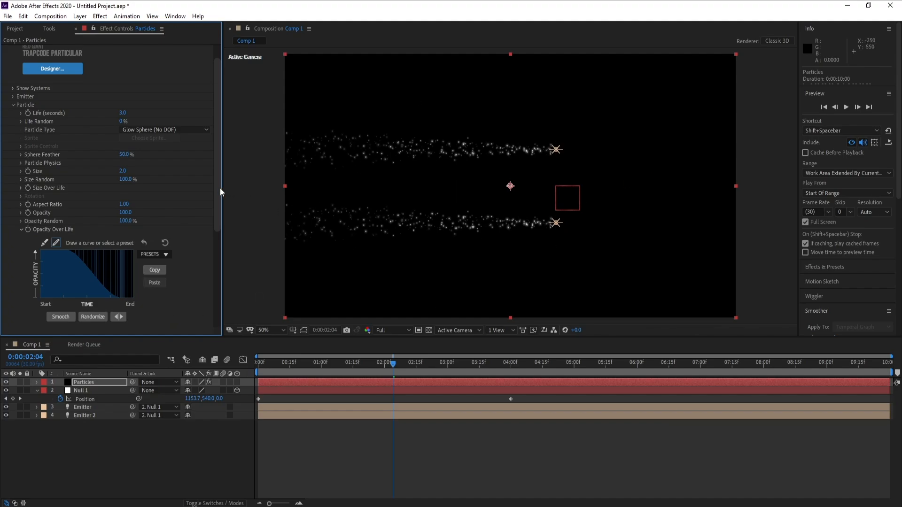
Step: Set the particles' Set Color option to Random from Gradient and apply the white-cyan-blue color ramp preset
drag(218, 189, 221, 278)
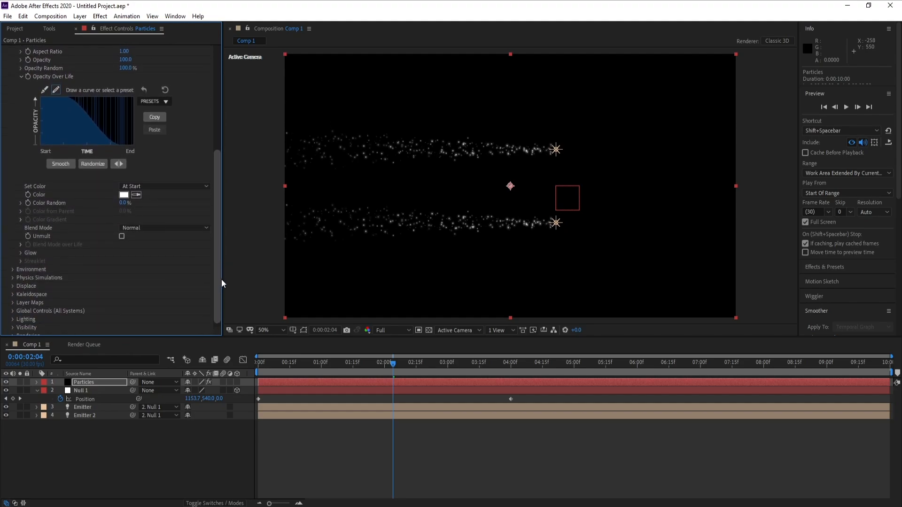
click(153, 187)
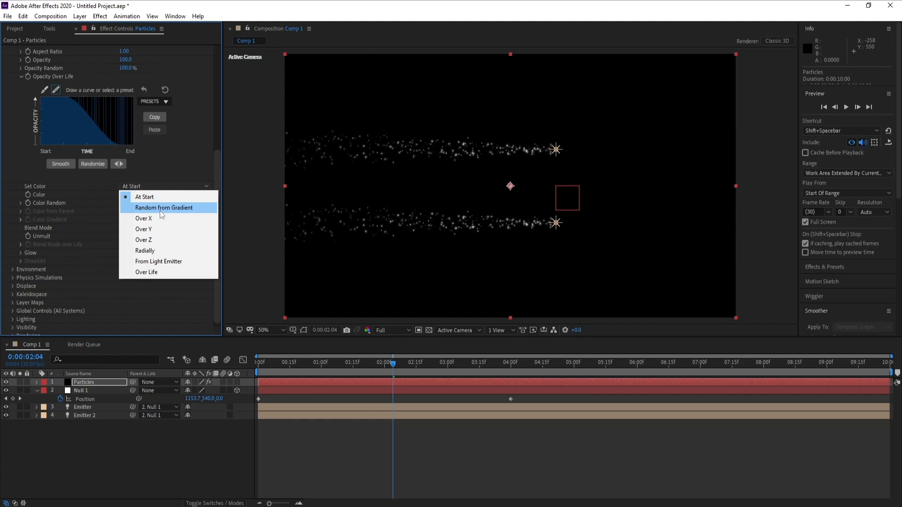
click(159, 211)
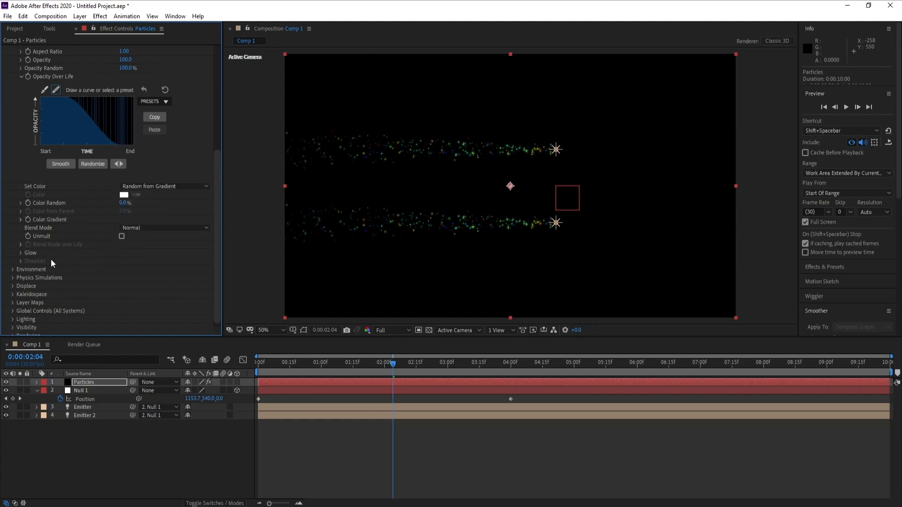
click(19, 220)
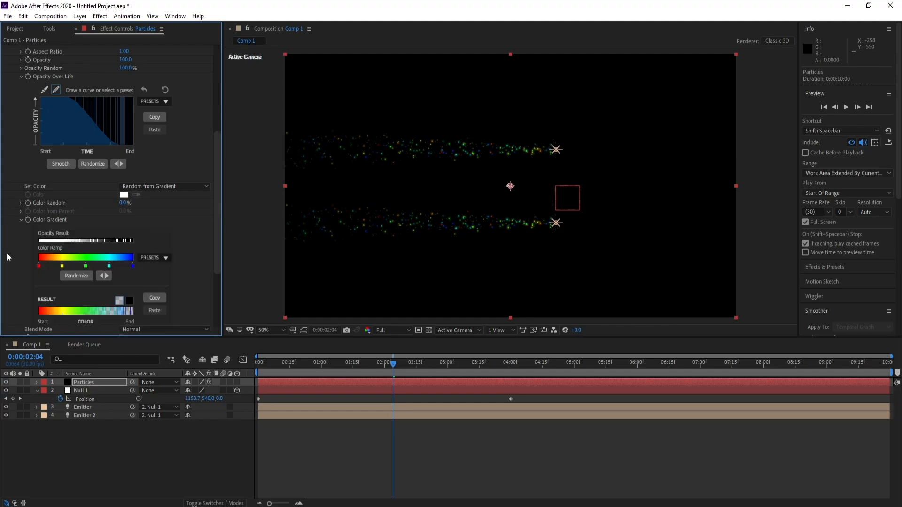
click(150, 258)
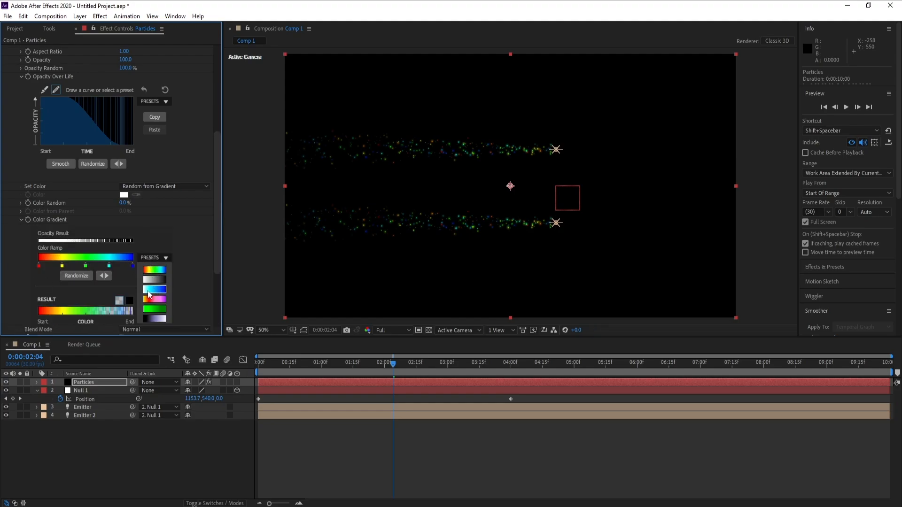
click(163, 291)
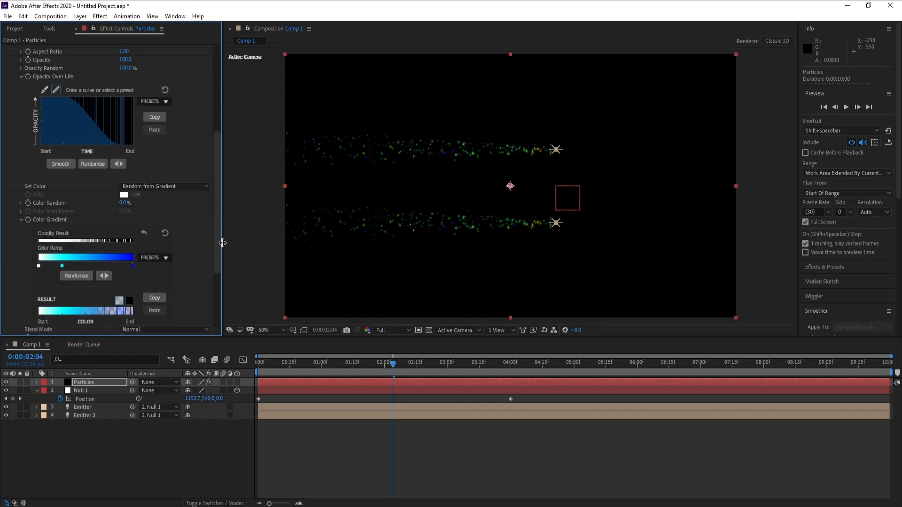
Step: Recolor the color ramp's blue end stop golden yellow and its cyan middle stop bright yellow (F9FF4C)
double_click(132, 266)
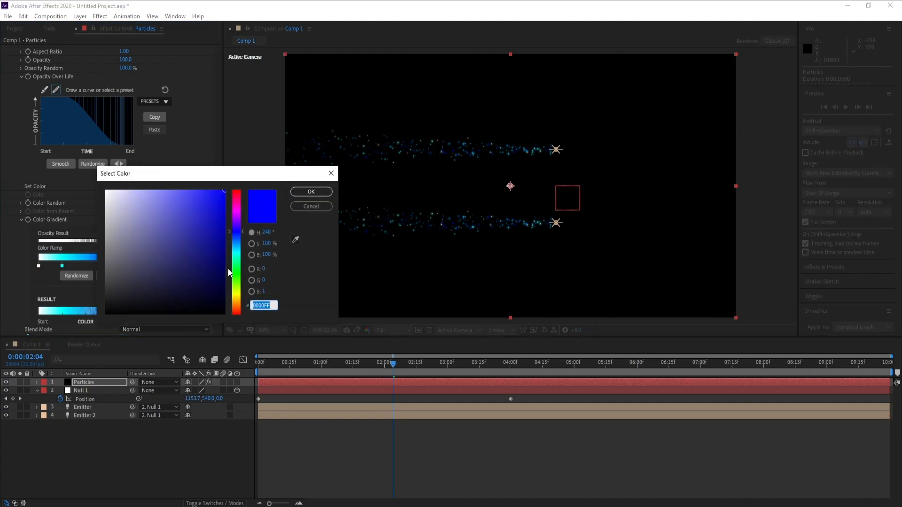
click(238, 287)
drag(237, 284, 238, 297)
click(313, 194)
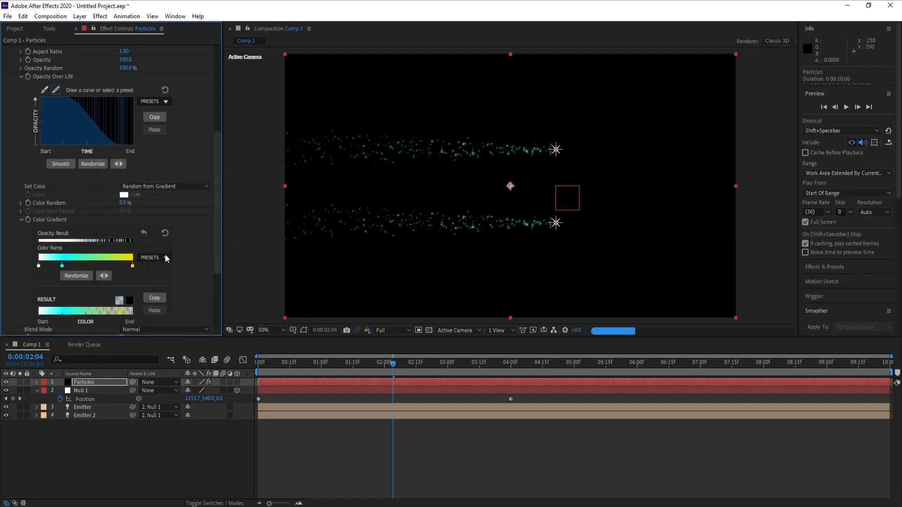
double_click(62, 266)
drag(238, 230, 234, 296)
click(185, 192)
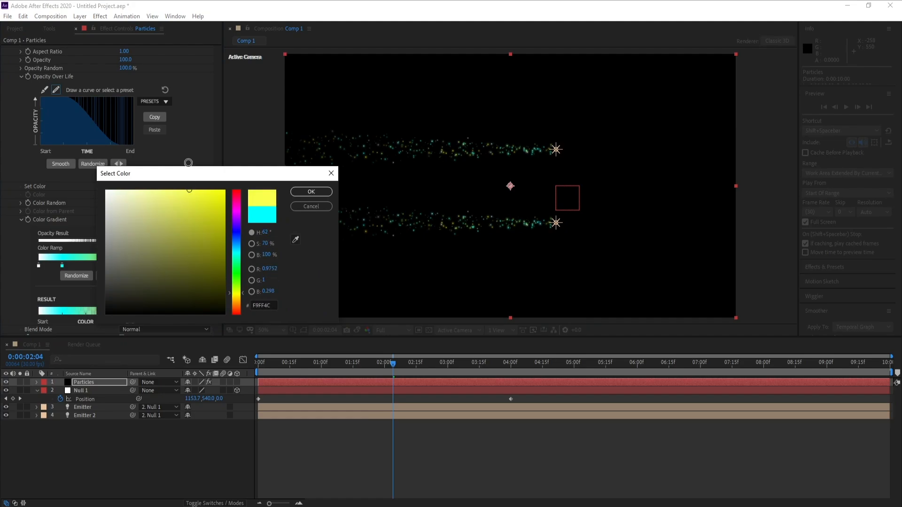
click(310, 193)
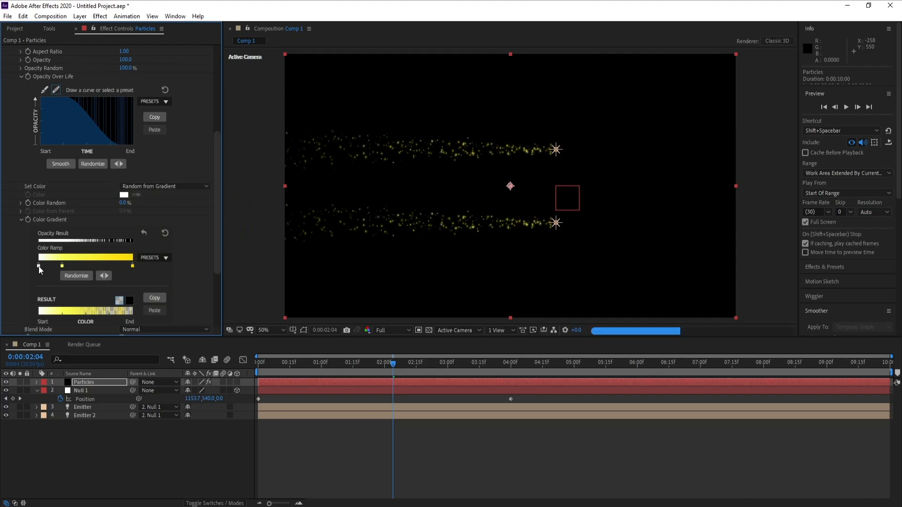
Step: Recolor the color ramp's white start stop pale yellow (FFFE95) and preview the trails at 0:00:02:24
double_click(39, 266)
click(234, 295)
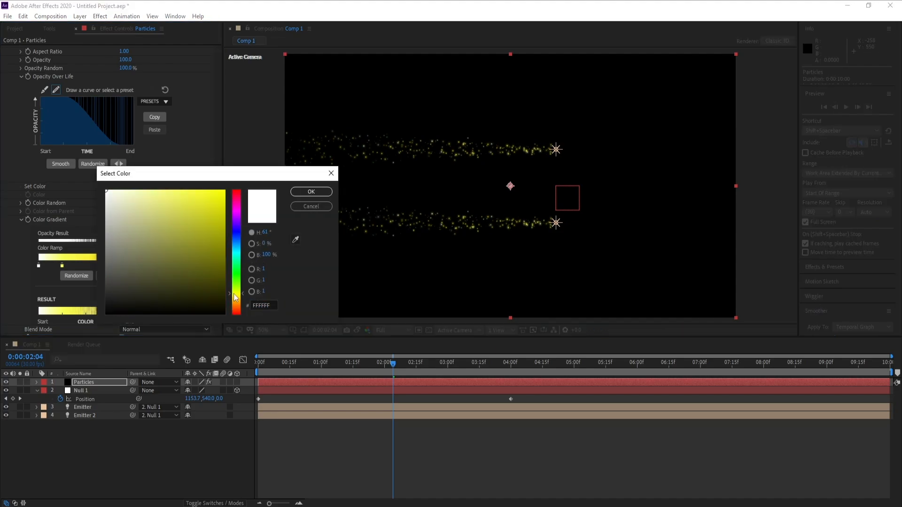
click(190, 197)
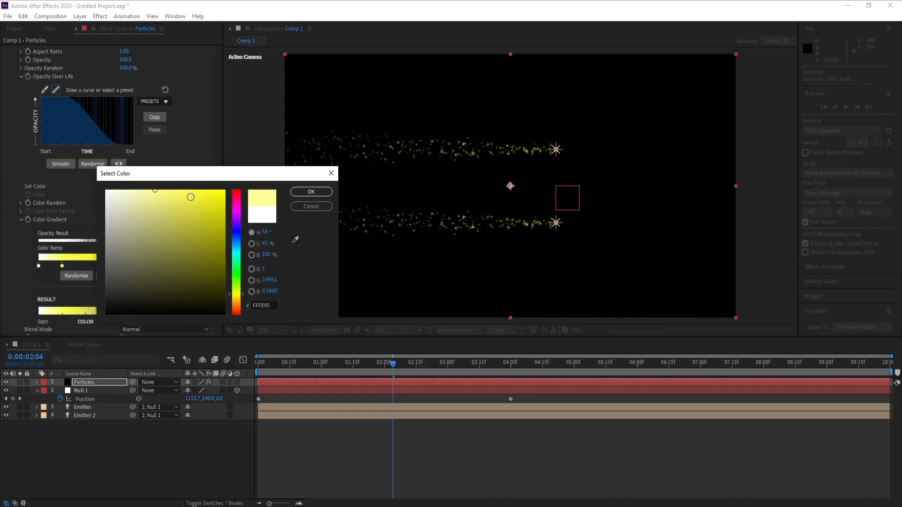
click(311, 191)
click(418, 364)
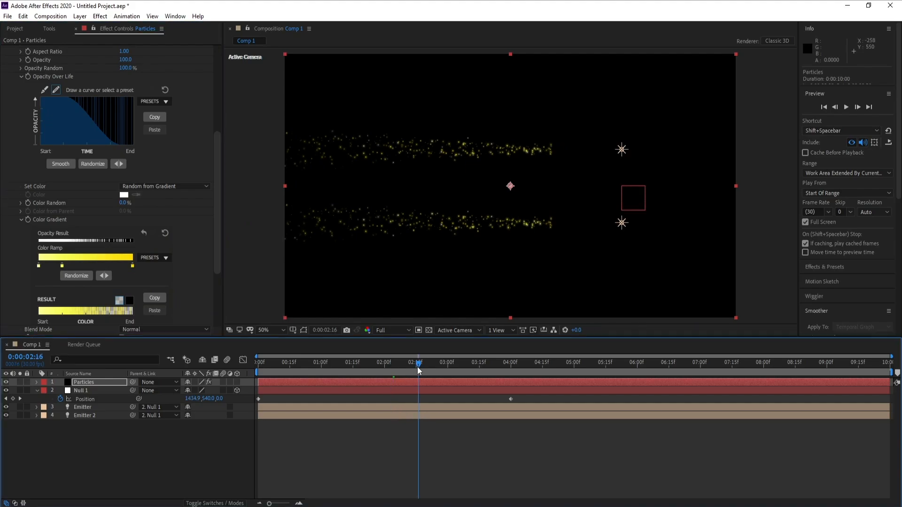
click(434, 366)
Step: Collapse the Particular settings and add a stylizing Glow to the Particles layer with an 80% threshold and a radius of 406
scroll(75, 146, up, 6)
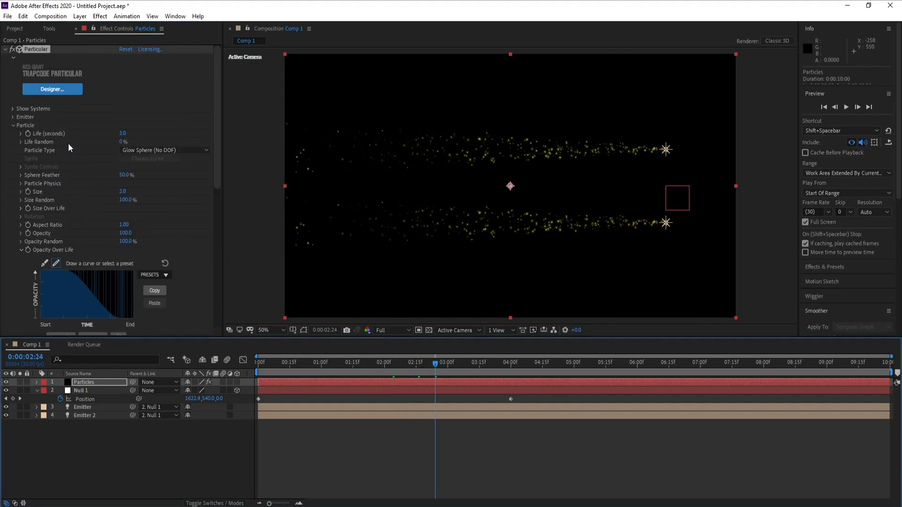
click(5, 48)
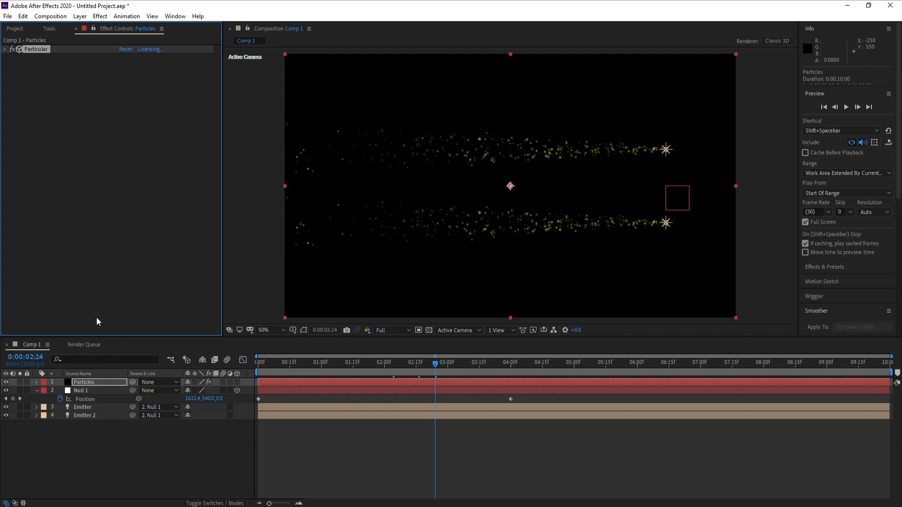
click(102, 18)
mouse_move(238, 54)
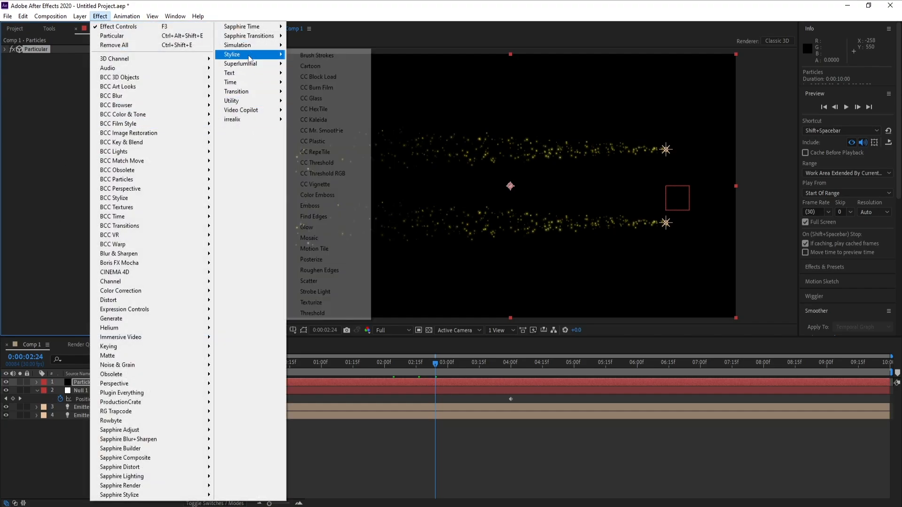
click(307, 228)
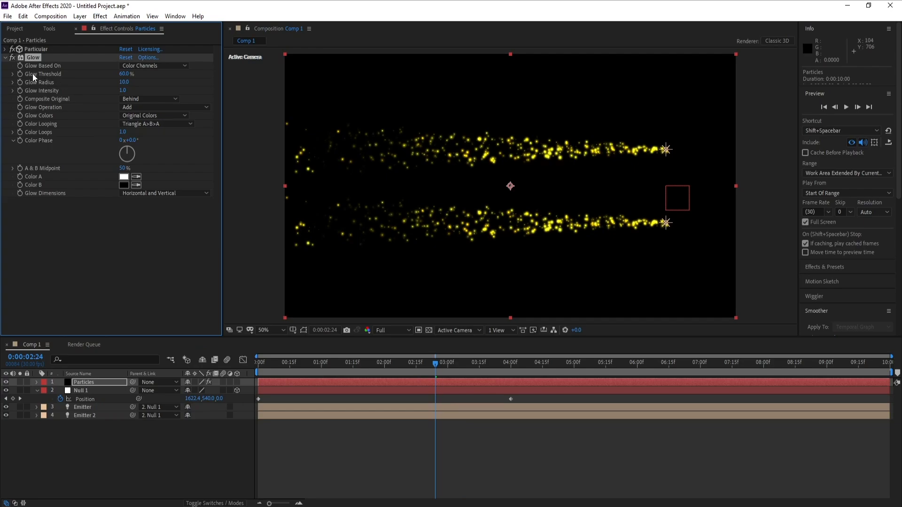
click(124, 75)
text(80)
key(Return)
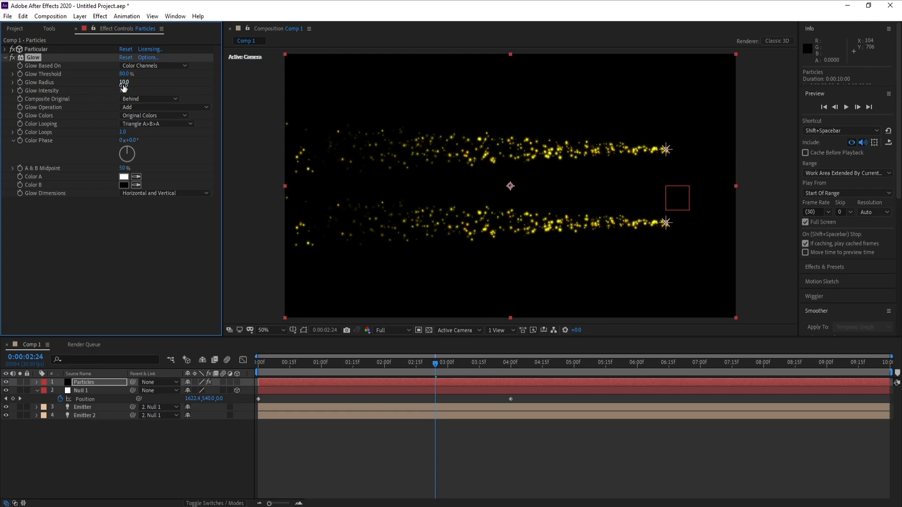
drag(207, 86, 301, 90)
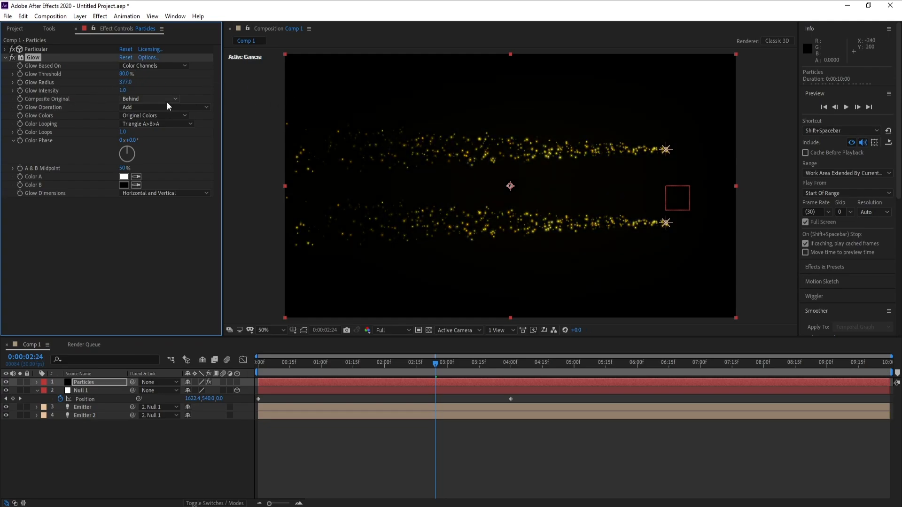
drag(129, 86, 161, 86)
Step: Duplicate the Glow effect and set the copy's threshold to 90% and its radius to 582
key(ctrl+d)
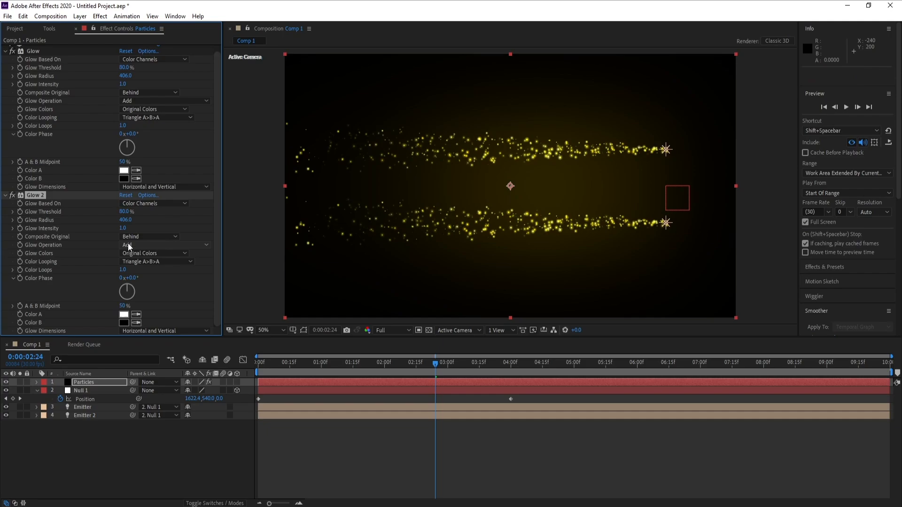
drag(127, 215, 133, 212)
click(130, 213)
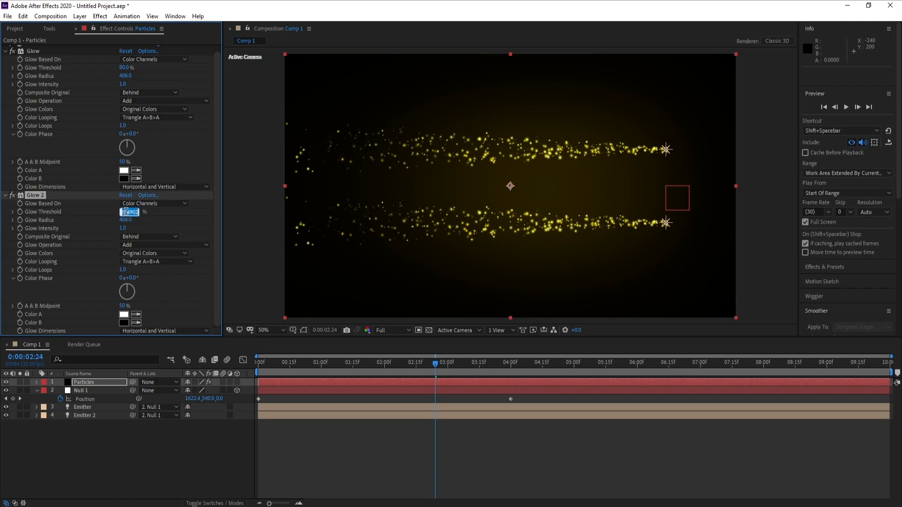
text(90)
key(Return)
drag(125, 220, 198, 226)
drag(125, 220, 132, 225)
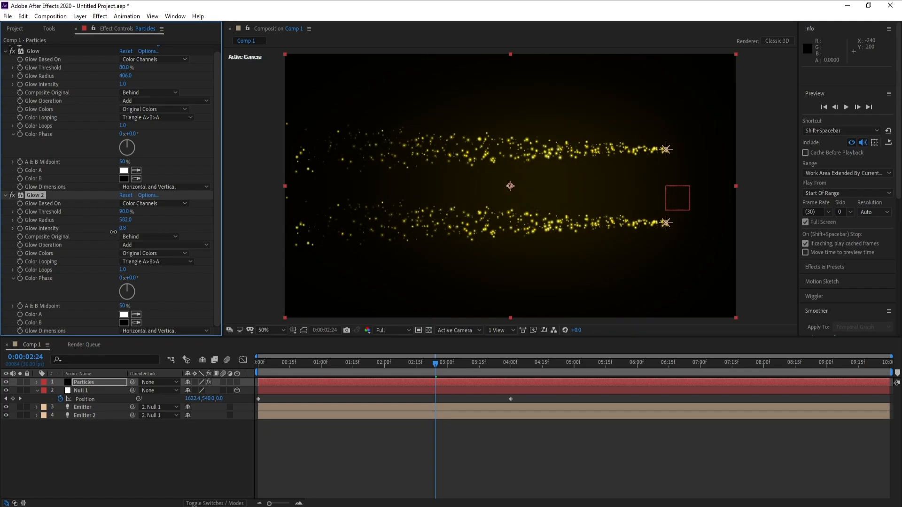
Step: Set the second Glow's intensity to 0.3 and collapse both Glow effects
drag(121, 232, 153, 230)
click(124, 232)
text(0.73)
key(Return)
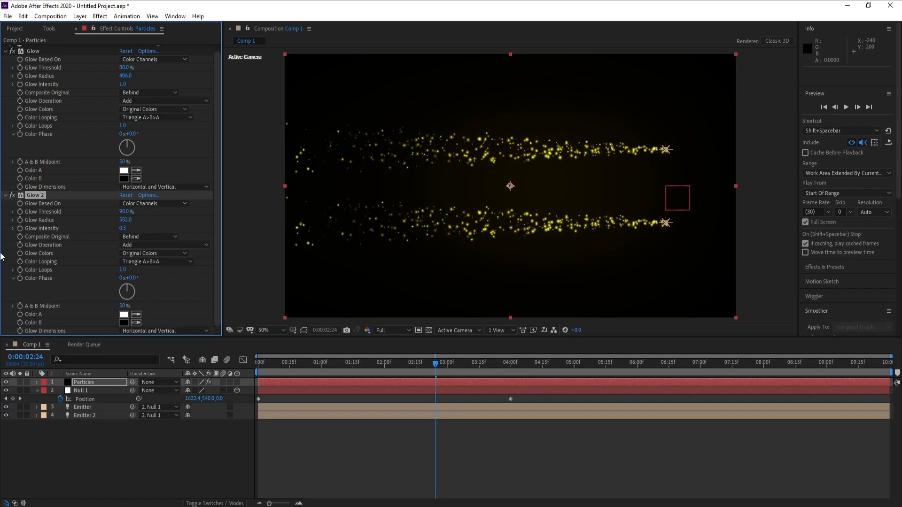
click(5, 195)
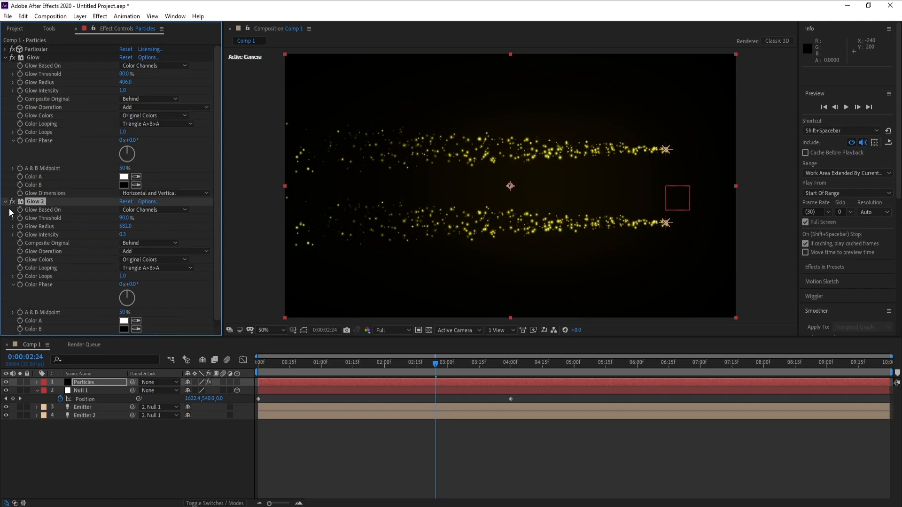
click(5, 57)
Step: Add a Curves effect to the Particles layer and shape a slight RGB S-curve with raised highlights and slightly lowered shadows
click(100, 18)
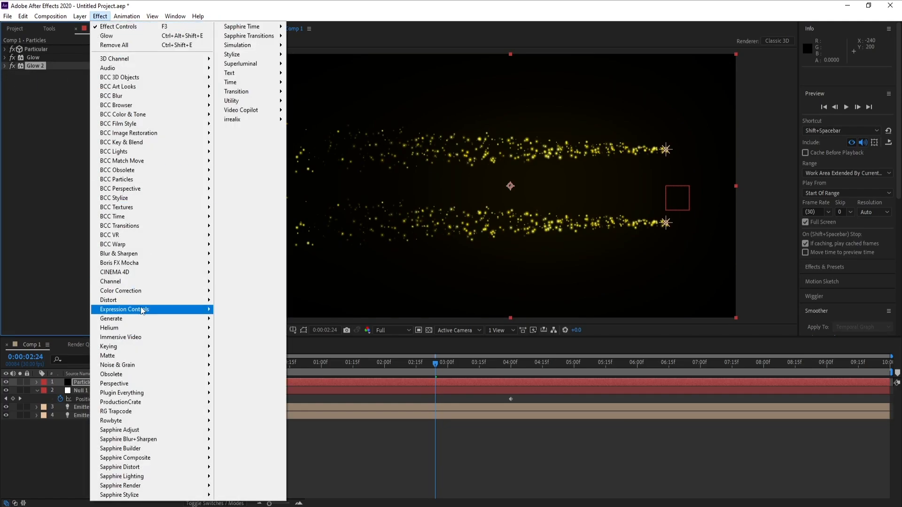
mouse_move(157, 294)
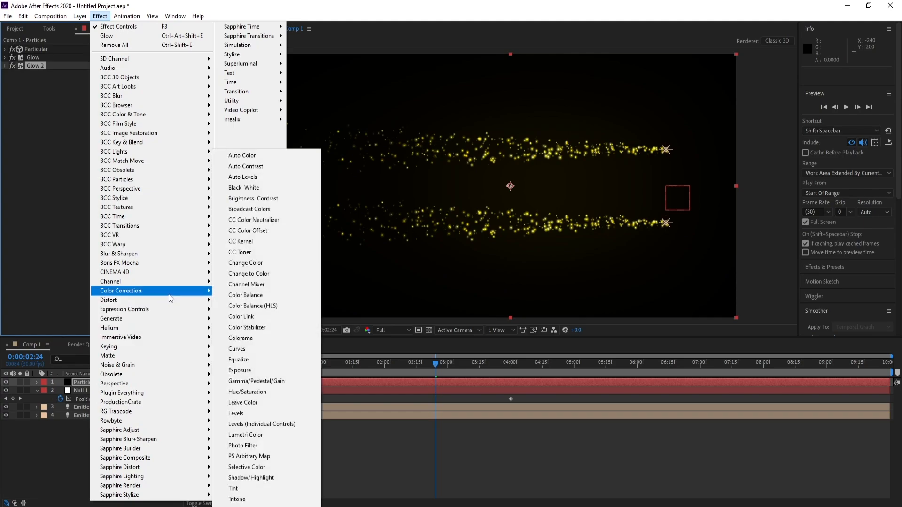
click(237, 349)
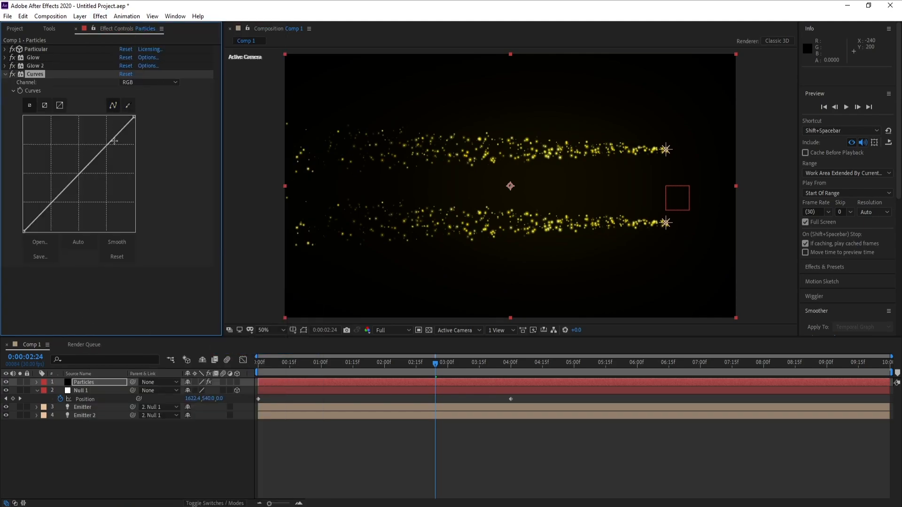
drag(95, 156, 95, 148)
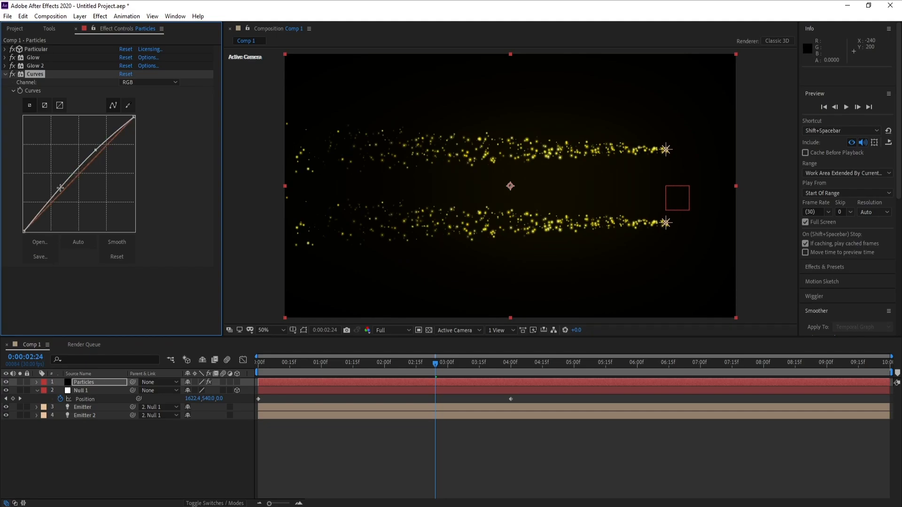
drag(58, 193, 59, 196)
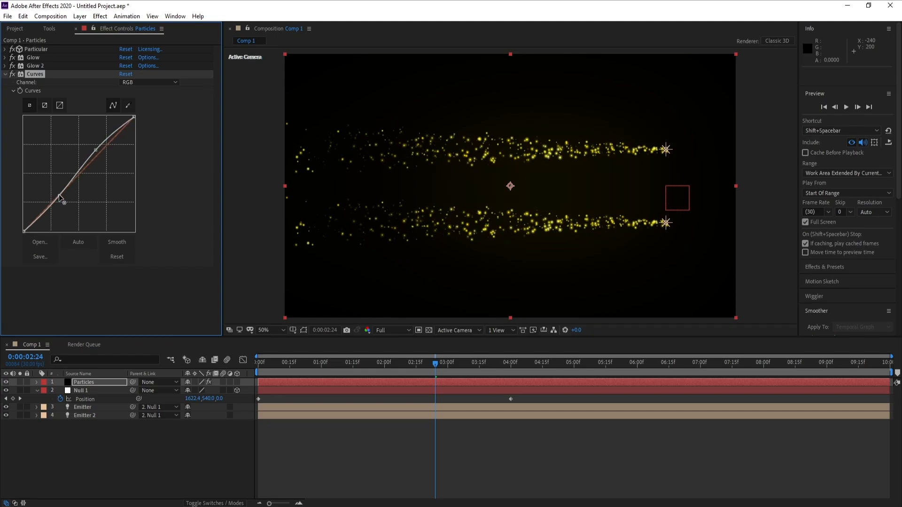
click(5, 74)
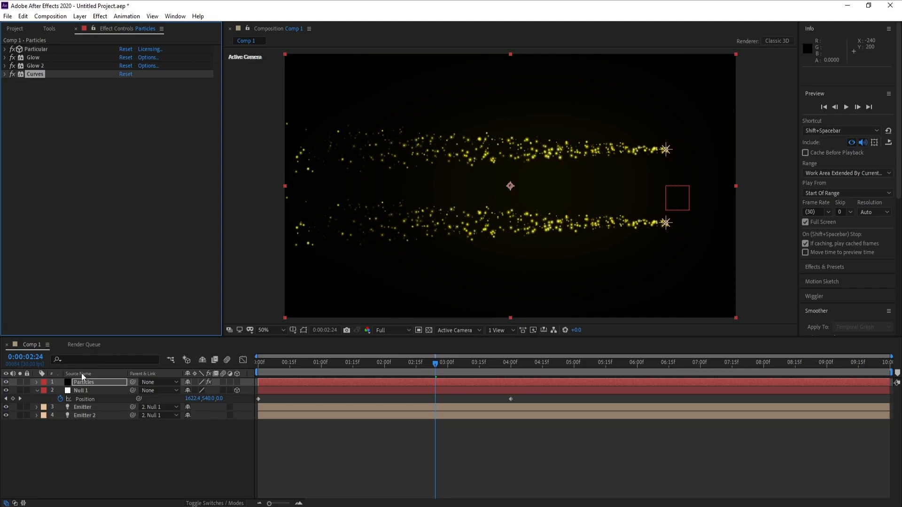
Step: Create a new comp-sized black solid named OF above the Particles layer
click(80, 16)
mouse_move(94, 25)
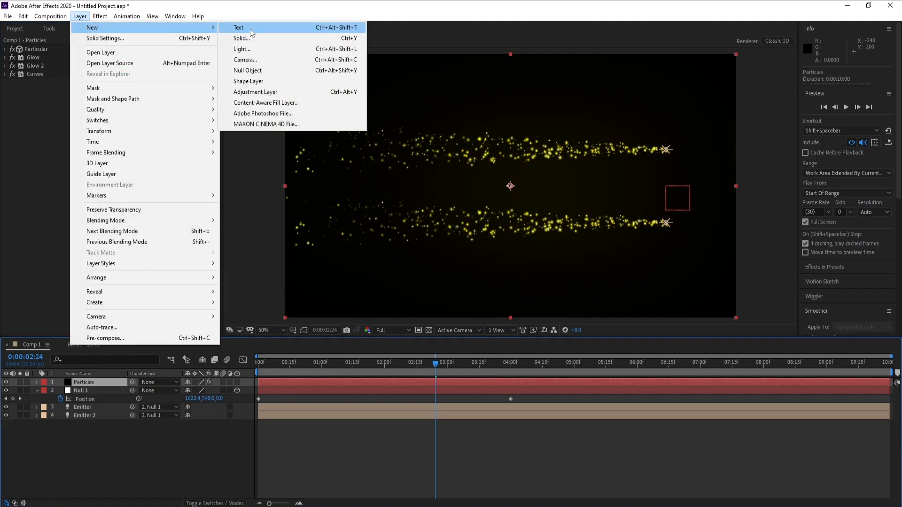
click(242, 38)
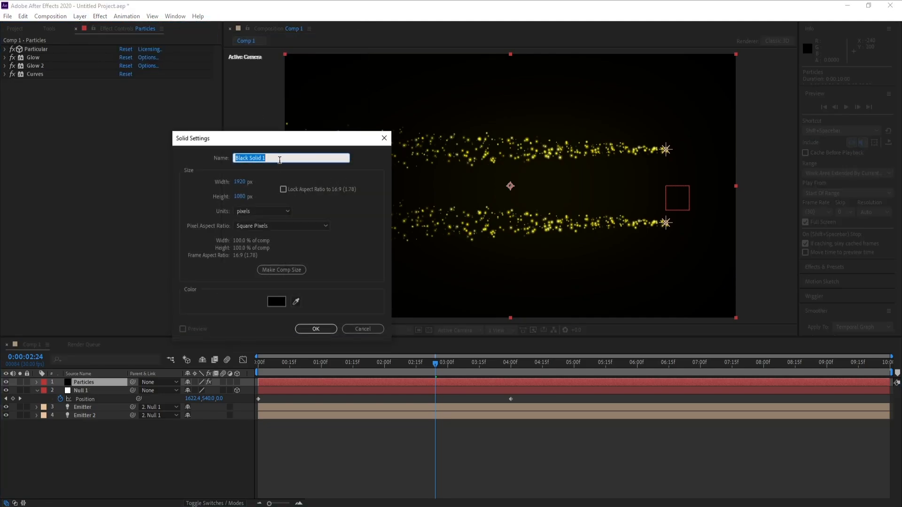
text(OF)
key(Return)
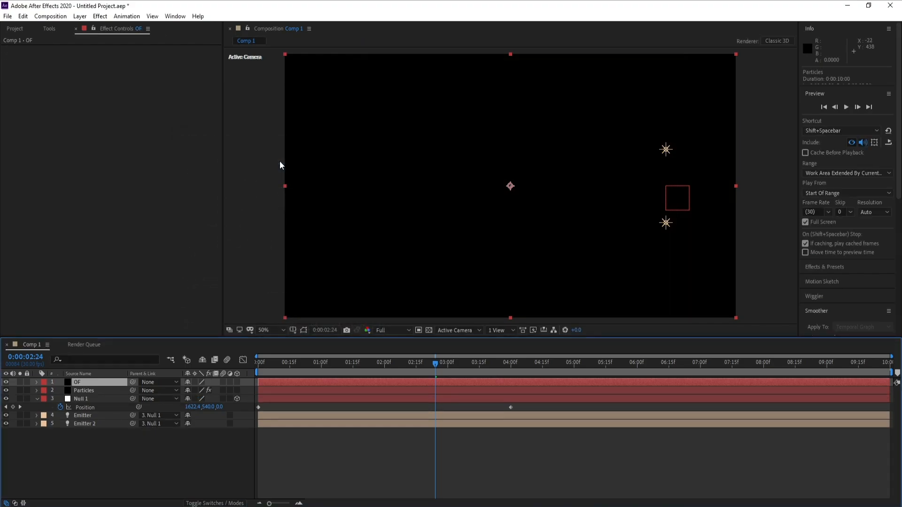
Step: Apply the Video Copilot Optical Flares effect to the OF solid
click(100, 16)
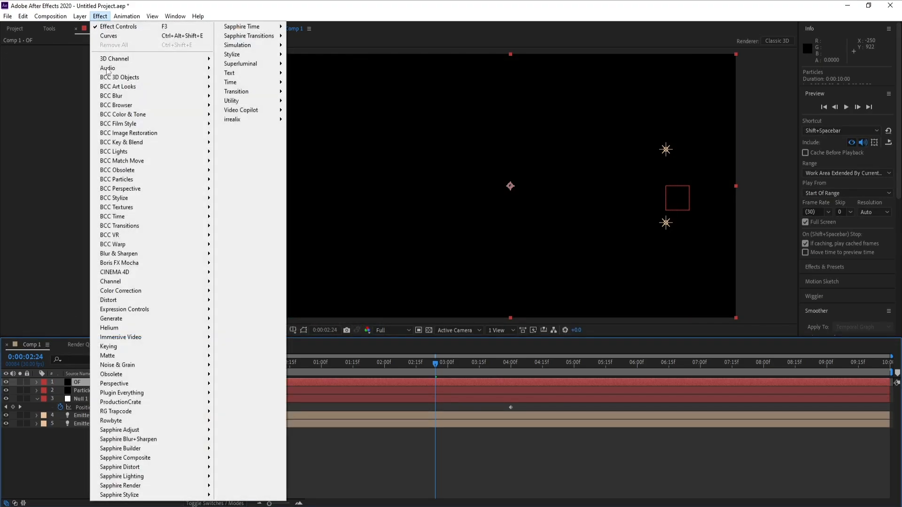
mouse_move(249, 110)
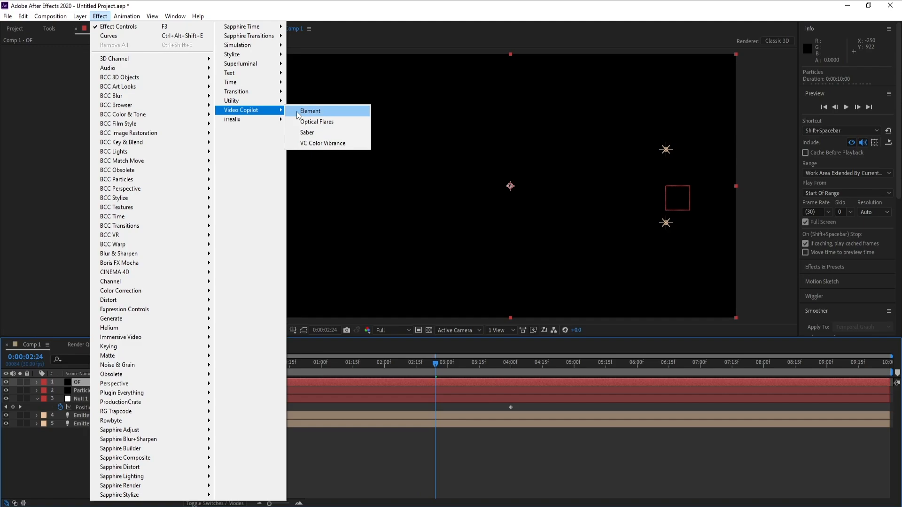
click(328, 123)
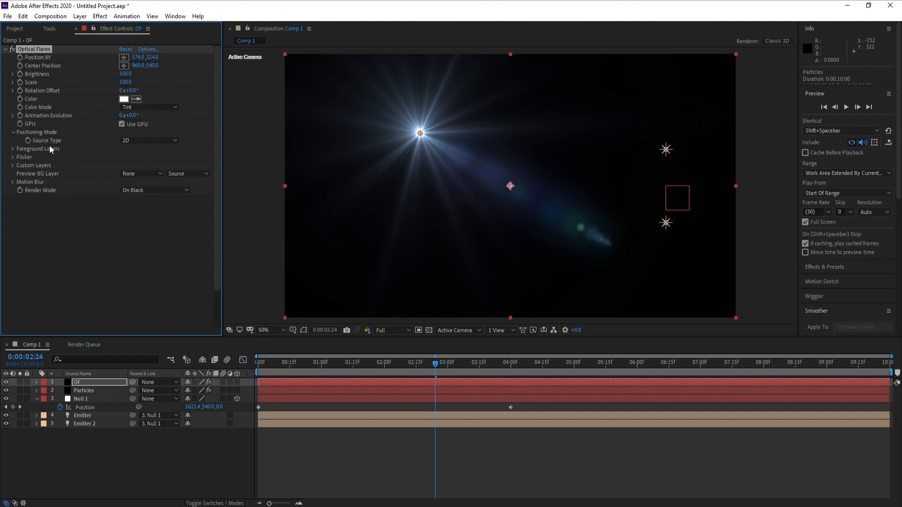
Step: Set the Optical Flares source type to Track Lights and render mode to On Transparent, then check the frame at 0:00:02:15
click(146, 142)
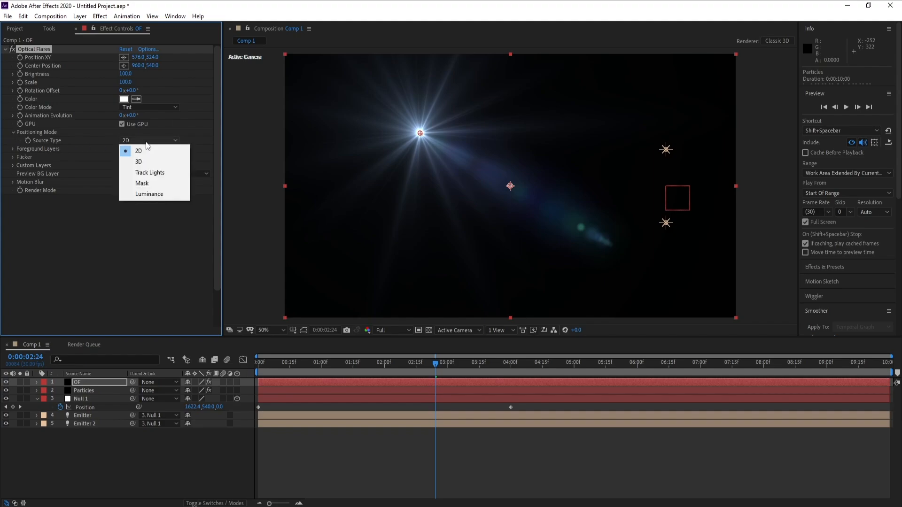
click(150, 173)
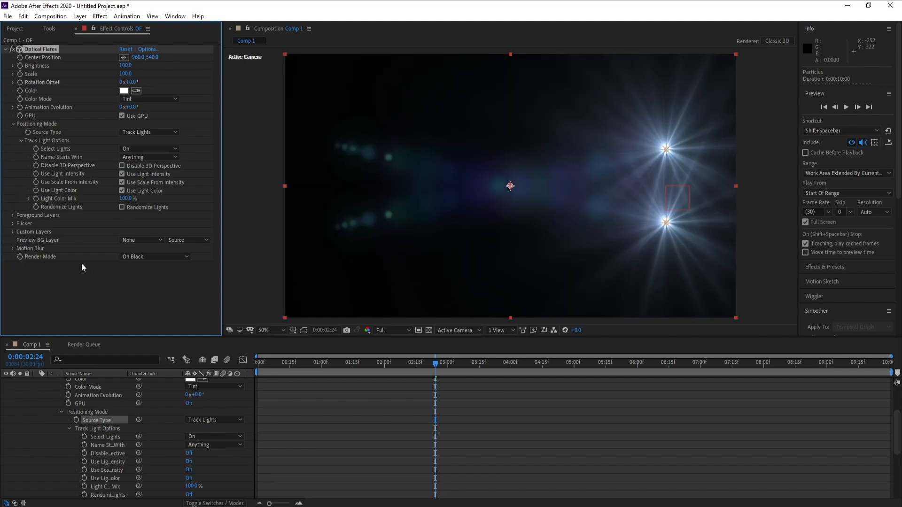
click(162, 259)
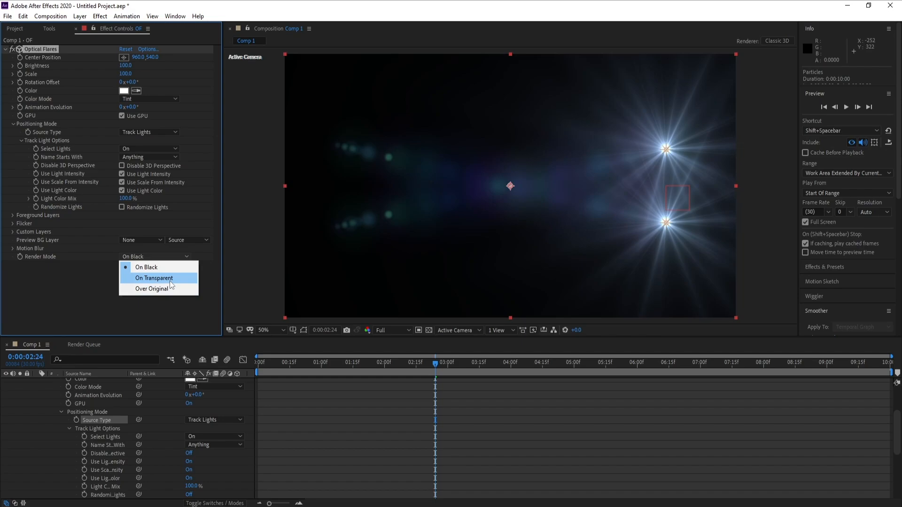
click(170, 280)
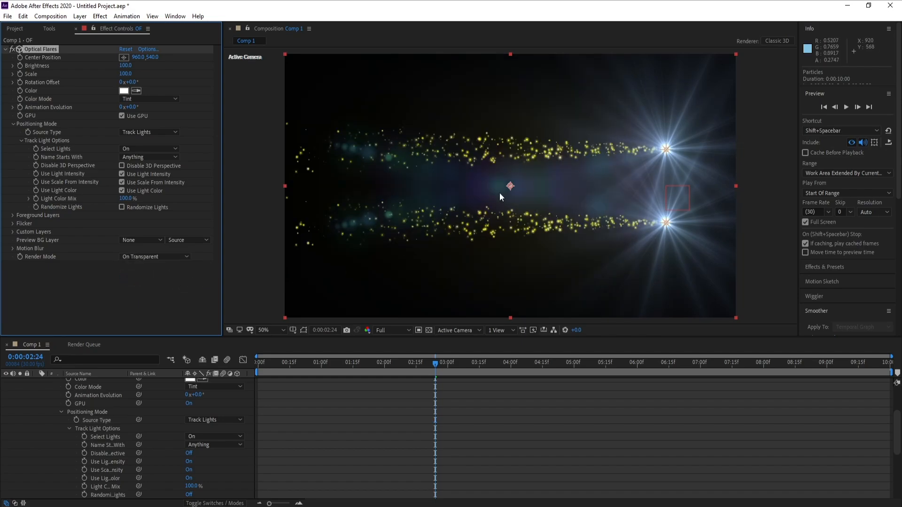
drag(442, 366, 415, 367)
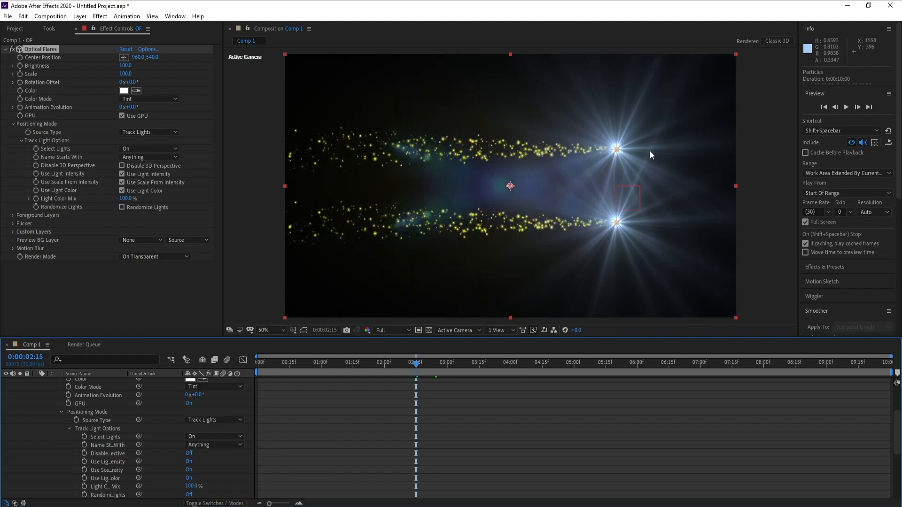
Step: Open the Optical Flares options and load the Crazy Light preset from the Light presets
click(147, 49)
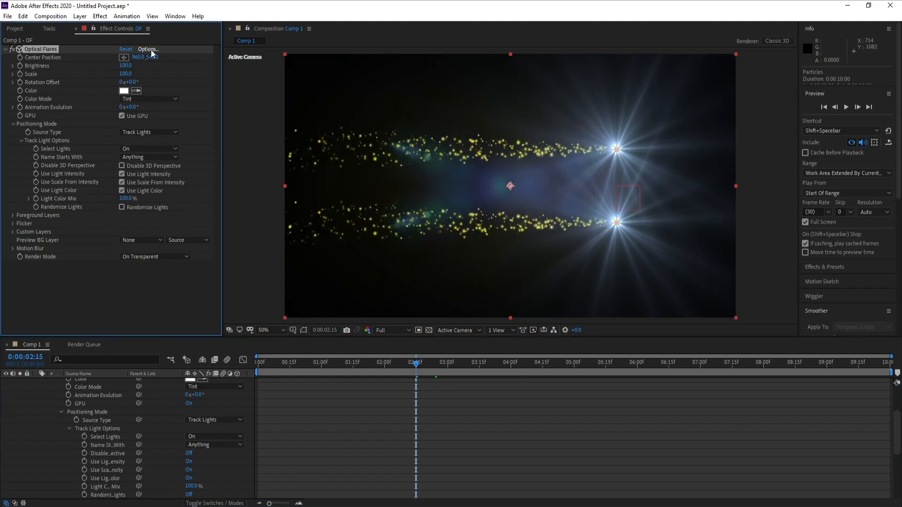
double_click(538, 285)
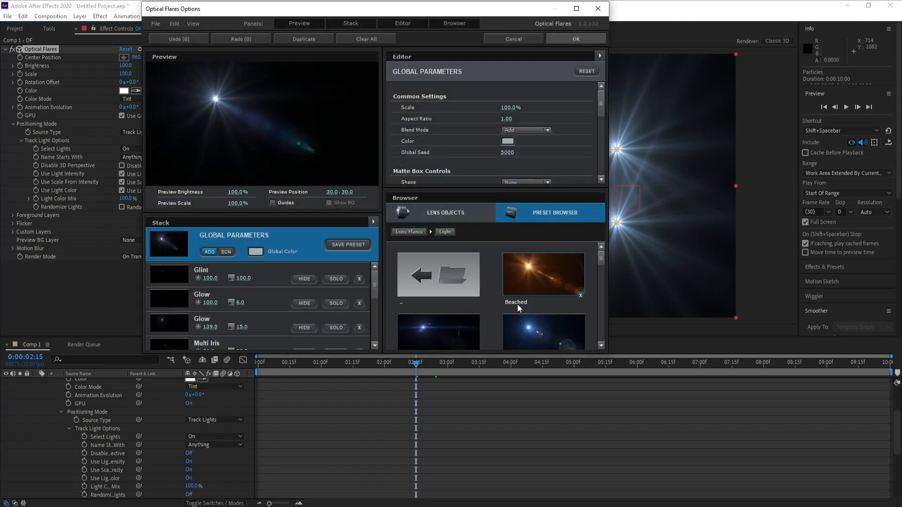
drag(602, 260, 602, 276)
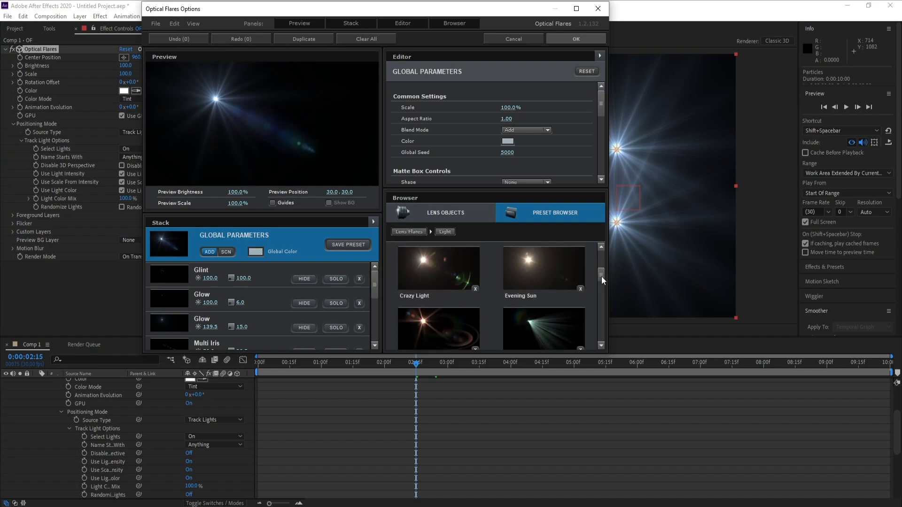
click(446, 278)
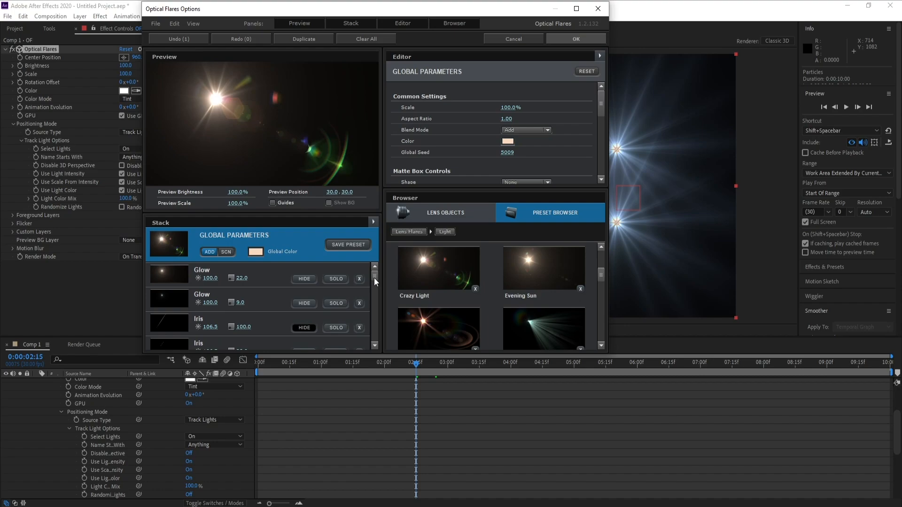
Step: Hide the last Ring, Glow and Iris elements of the flare stack, plus the element directly above them
drag(374, 278, 373, 319)
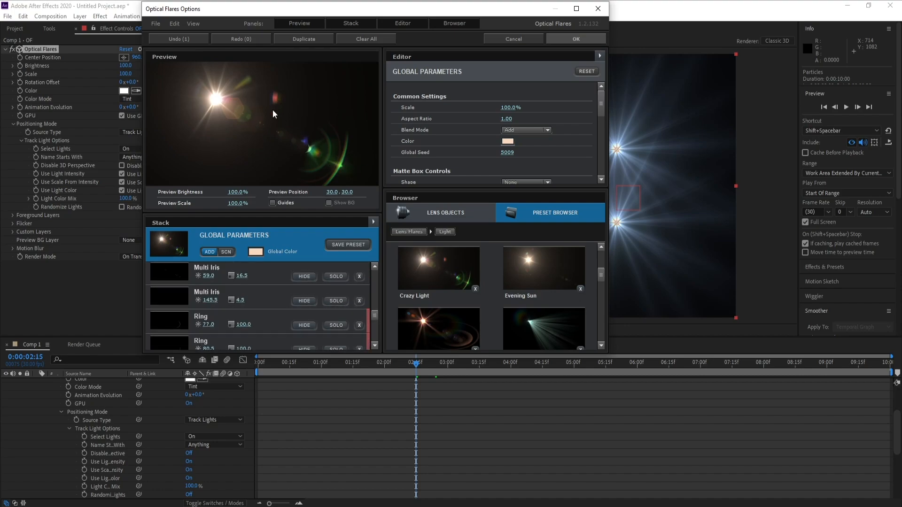
drag(373, 312, 374, 337)
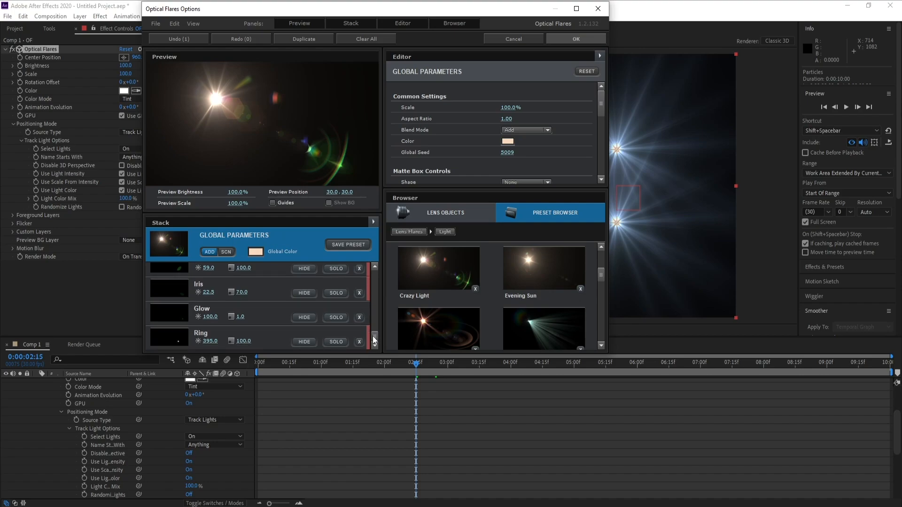
click(305, 342)
click(304, 318)
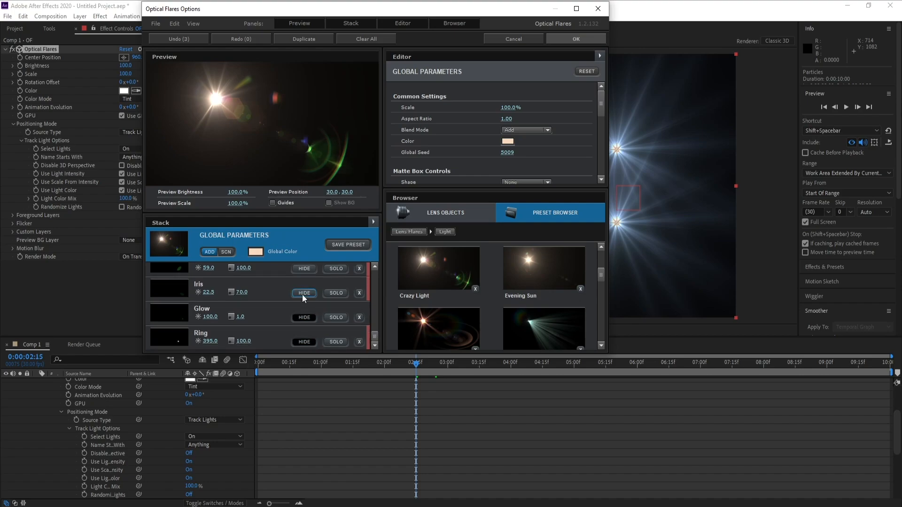
click(305, 272)
Step: Hide the Iris and Hoop elements in the lower part of the flare stack
drag(374, 339, 374, 330)
click(309, 329)
click(308, 309)
click(304, 320)
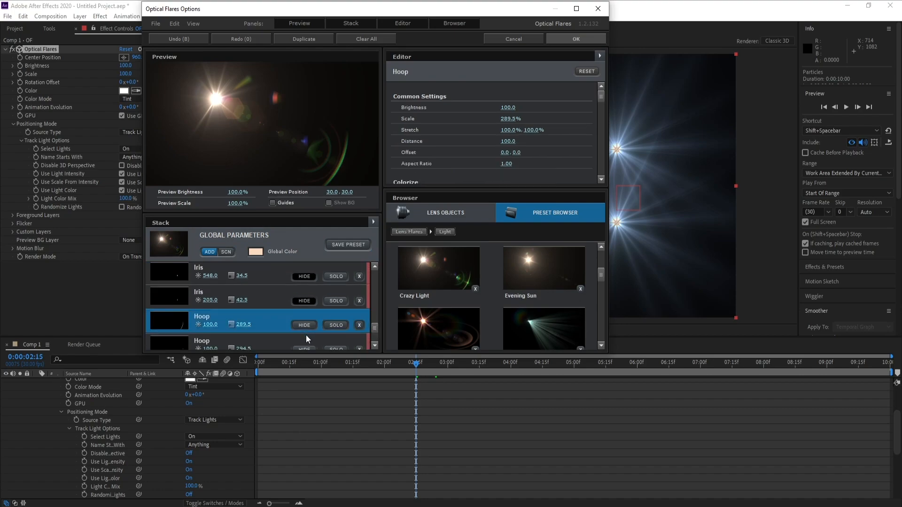
click(306, 349)
mouse_move(374, 327)
mouse_down()
mouse_move(375, 343)
mouse_move(378, 313)
mouse_up()
click(302, 325)
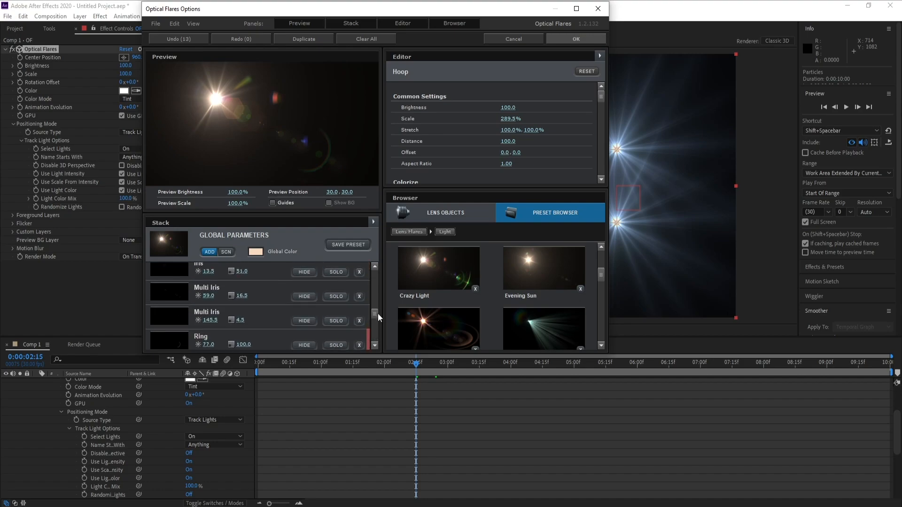
Step: Hide the two adjacent Multi Iris elements and the group of Iris elements above them in the flare stack
click(304, 304)
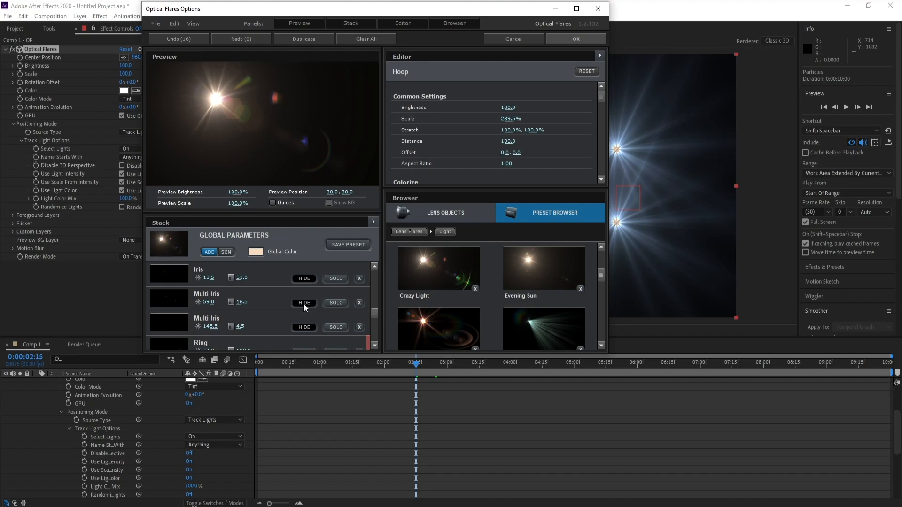
drag(376, 312, 376, 309)
click(307, 325)
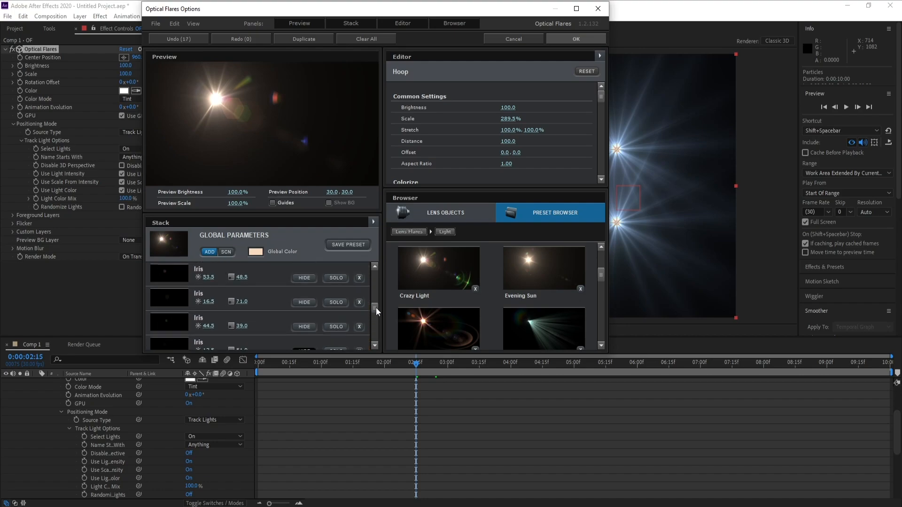
click(305, 327)
click(306, 303)
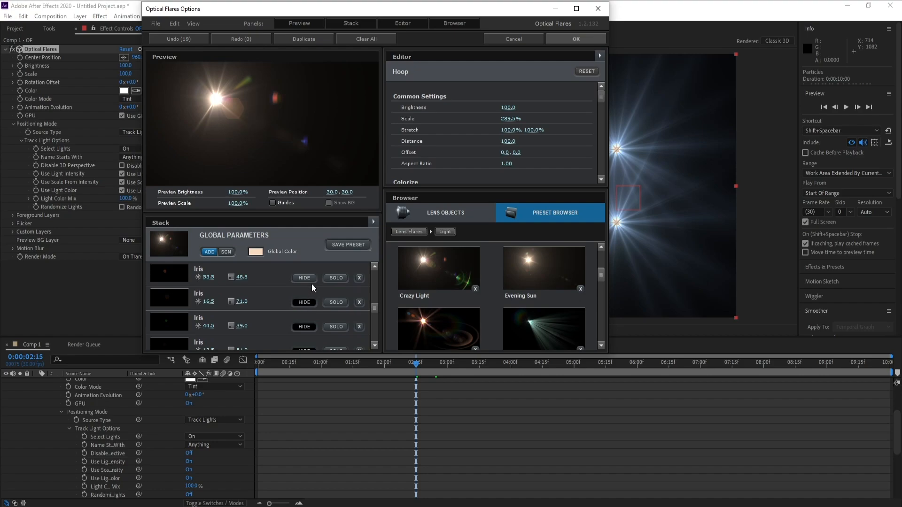
click(311, 284)
click(305, 280)
Step: Hide the remaining Multi Iris, the Shimmer with brightness 59.5, and the Ring elements above them in the flare stack
drag(375, 308, 373, 301)
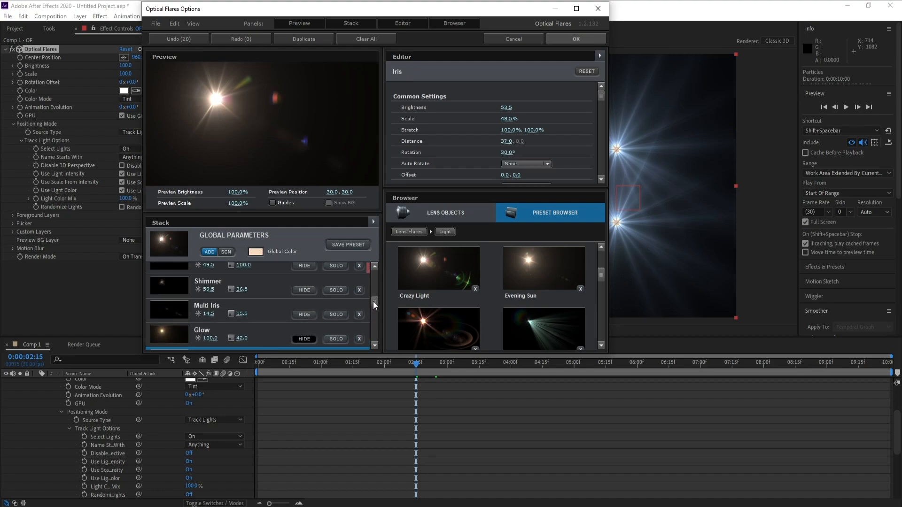
click(305, 315)
click(306, 292)
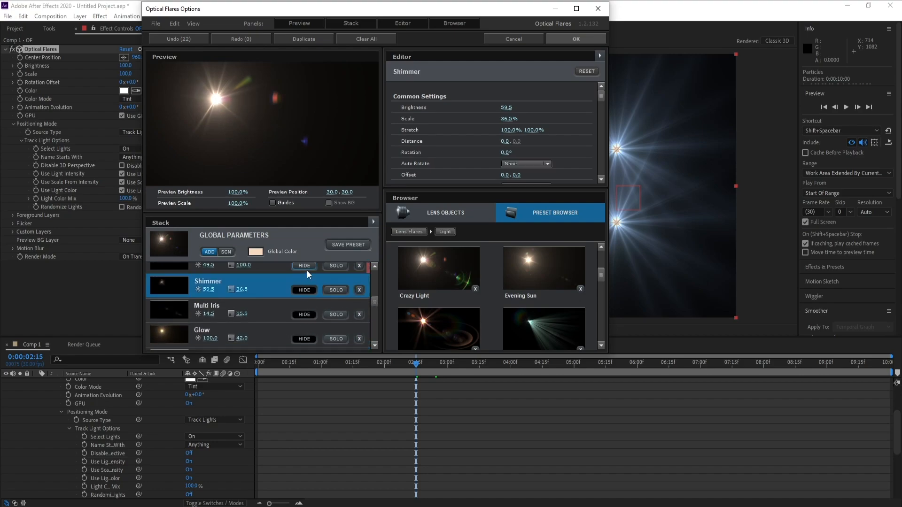
drag(379, 302, 377, 298)
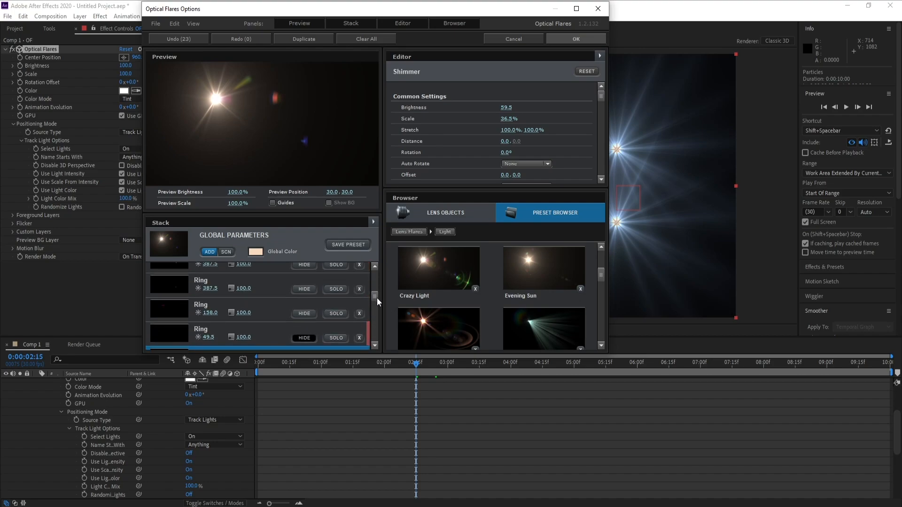
click(305, 290)
drag(376, 297, 376, 291)
click(310, 331)
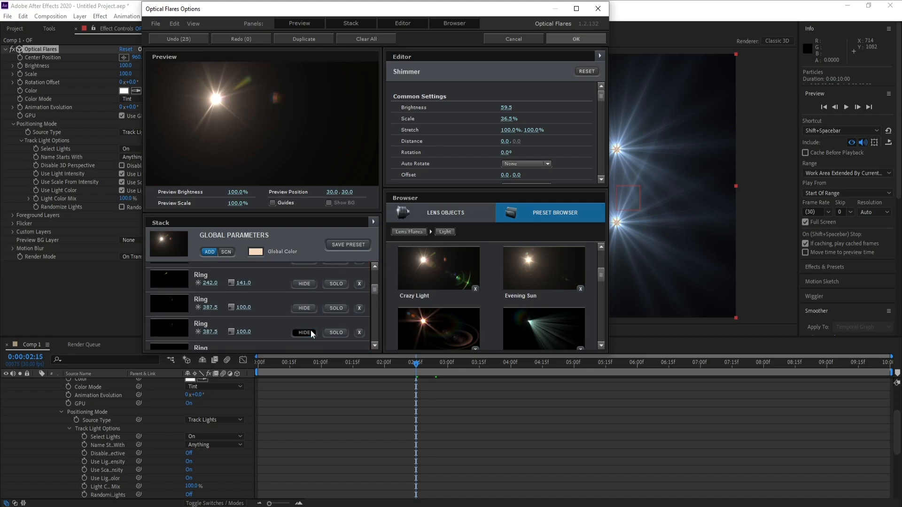
click(306, 307)
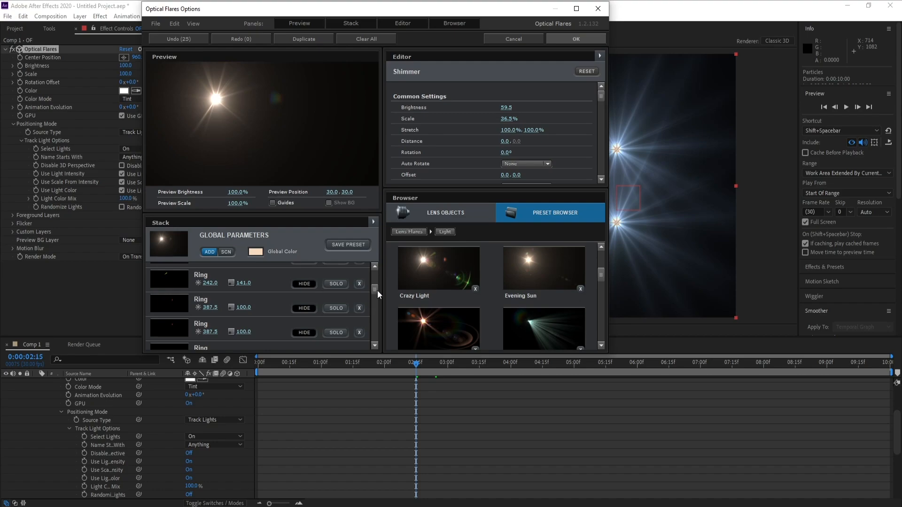
drag(376, 291, 377, 287)
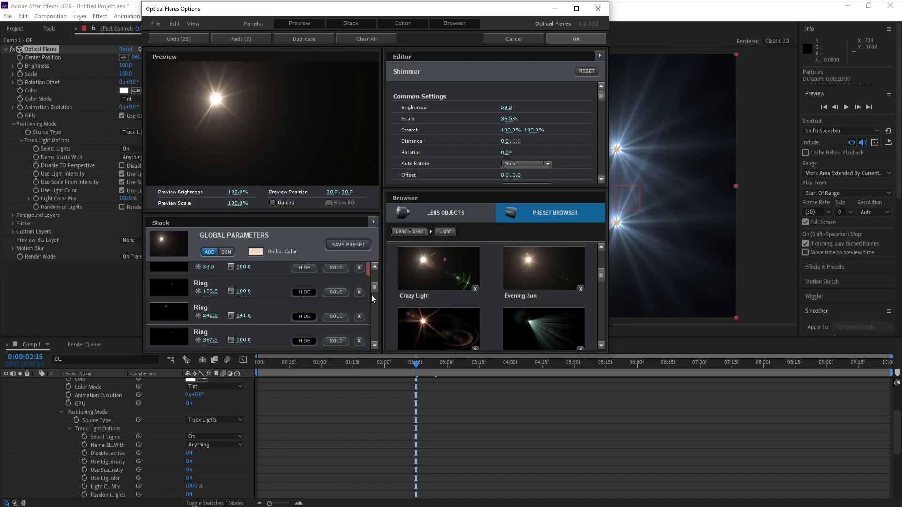
Step: Change the flare's global color to a golden yellow and apply the flare options to the layer
click(257, 251)
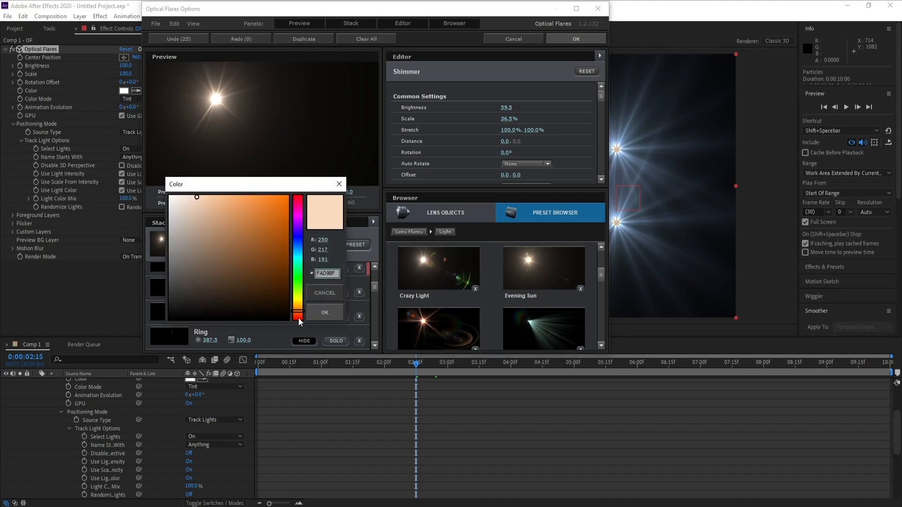
drag(299, 311, 298, 306)
drag(226, 219, 250, 188)
drag(299, 305, 300, 308)
click(324, 313)
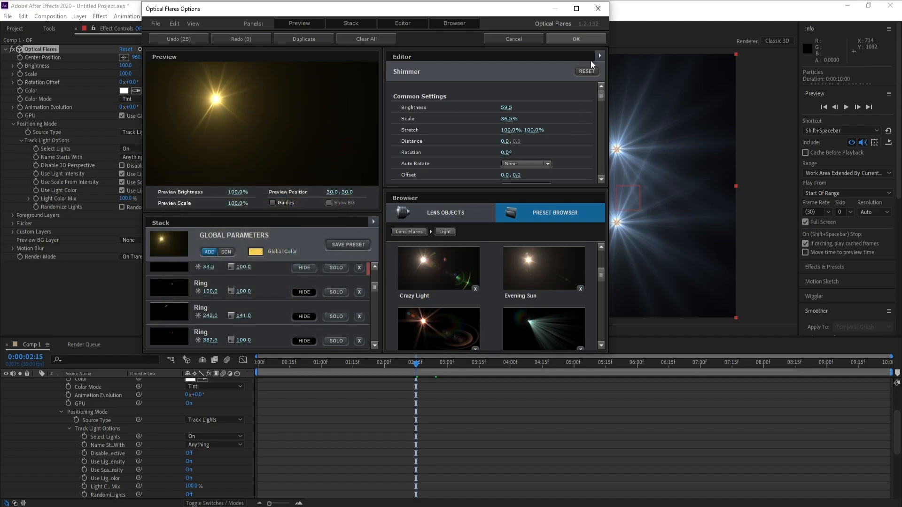
click(588, 41)
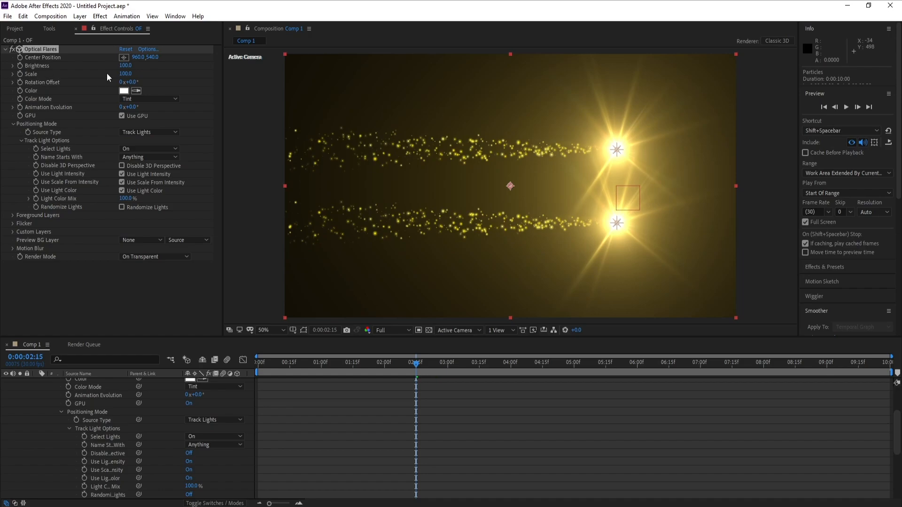
Step: Set the Optical Flares brightness to 30 and scale to 20
click(125, 65)
text(30)
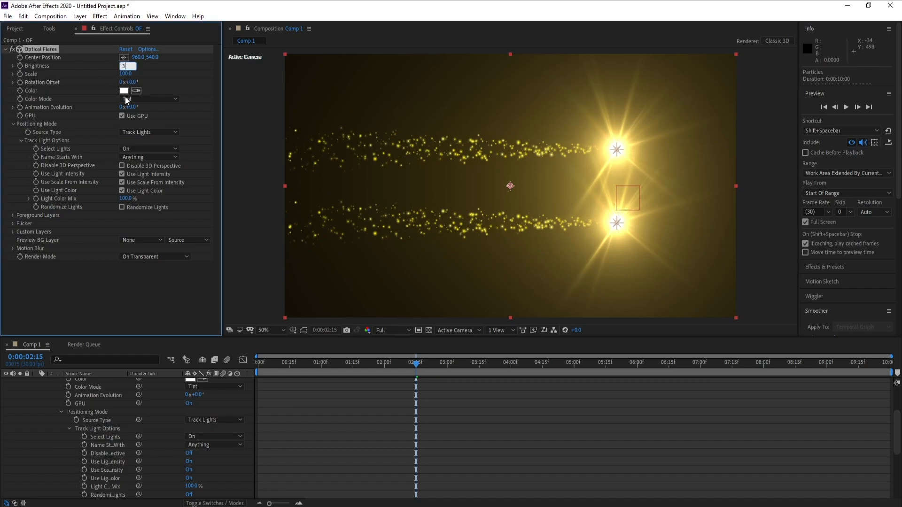
key(Return)
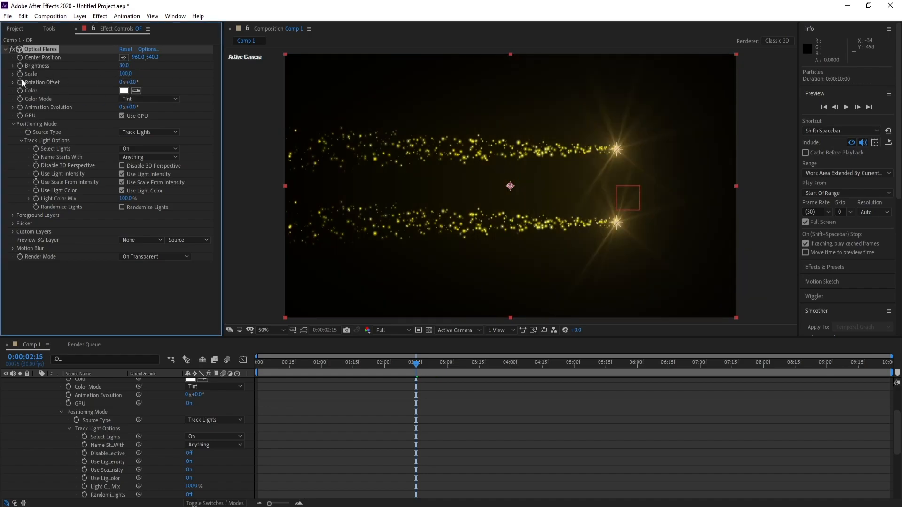
click(123, 74)
text(20)
key(Return)
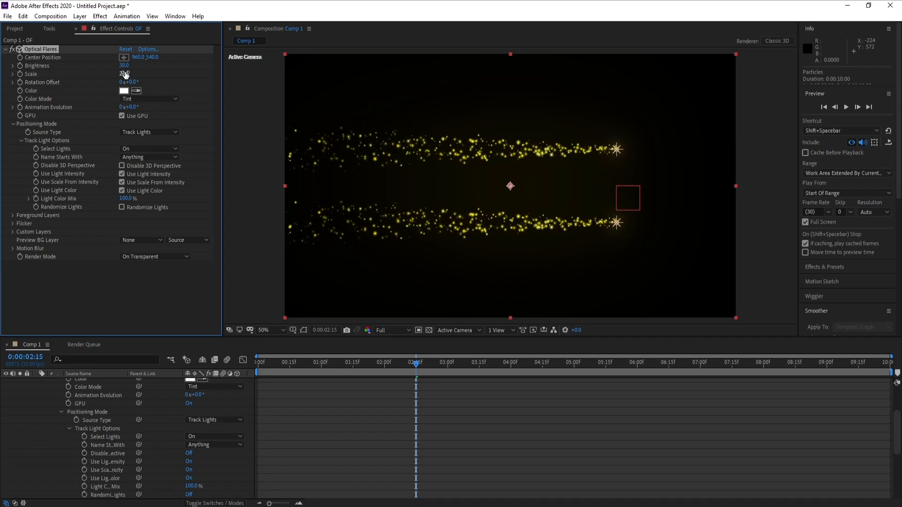
Step: Set the Optical Flares brightness to 100 and check the flares at 0:00:02:25
drag(123, 66, 131, 66)
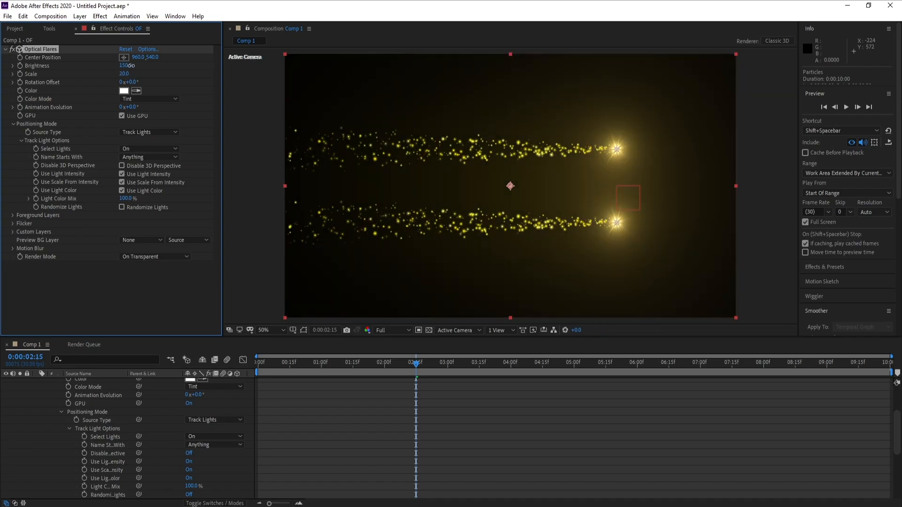
drag(131, 66, 129, 66)
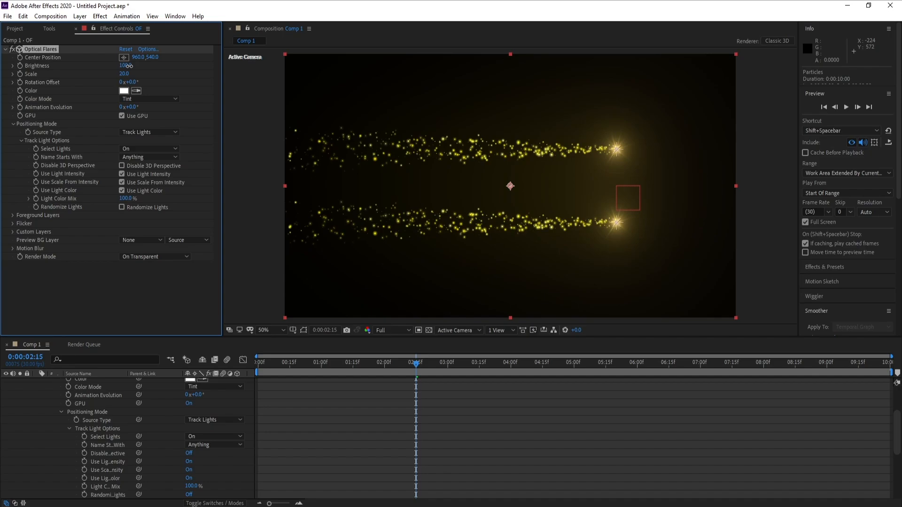
click(438, 368)
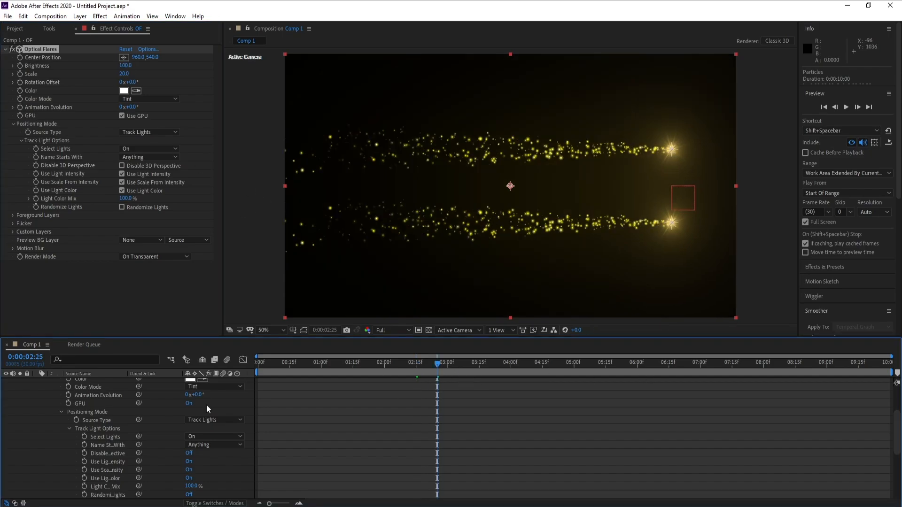
Step: Collapse the OF layer and add the expression time*200 to the X Rotation of Null 1
scroll(12, 420, up, 3)
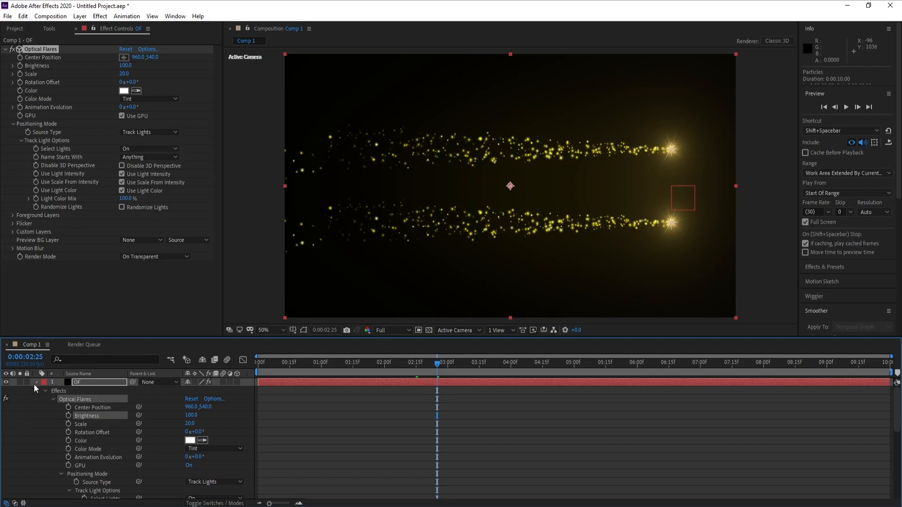
click(37, 383)
click(76, 399)
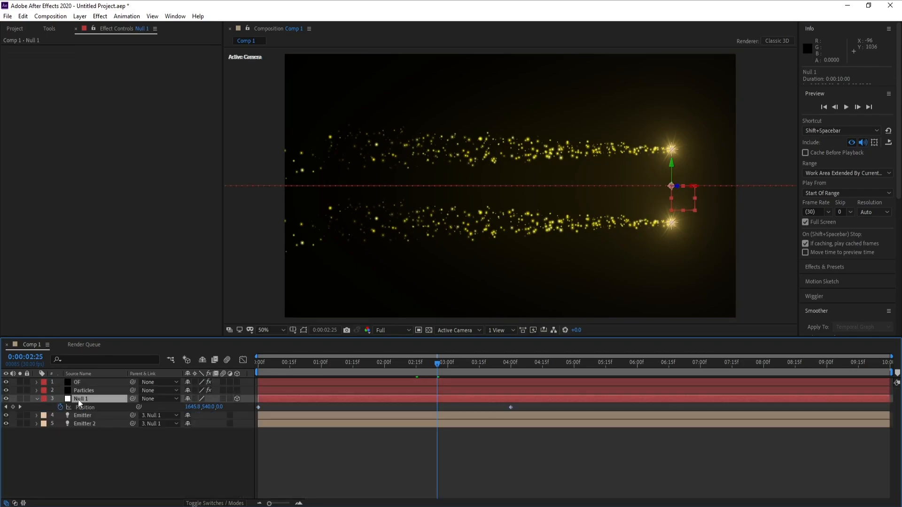
key(r)
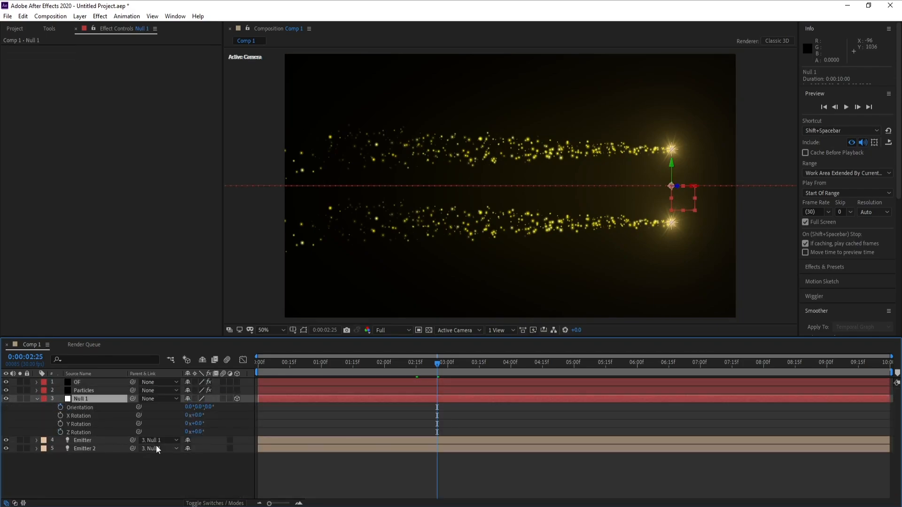
alt+click(59, 416)
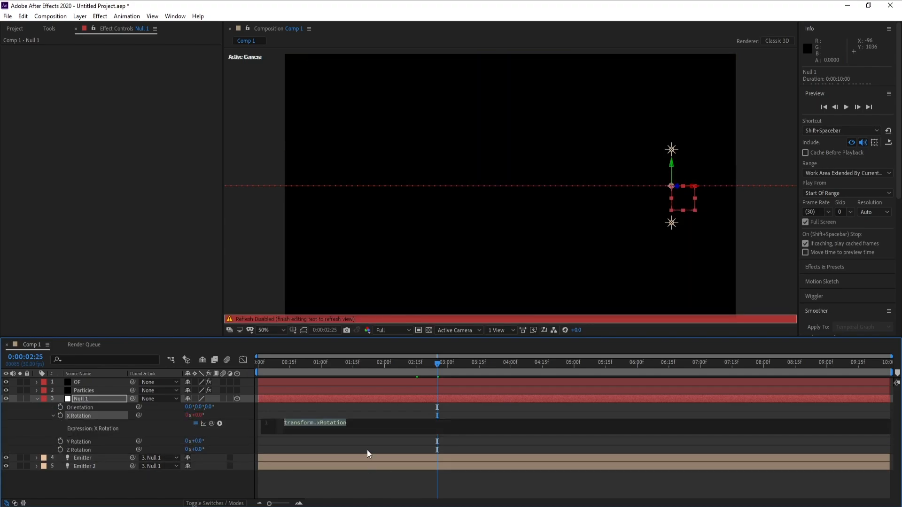
text(tim)
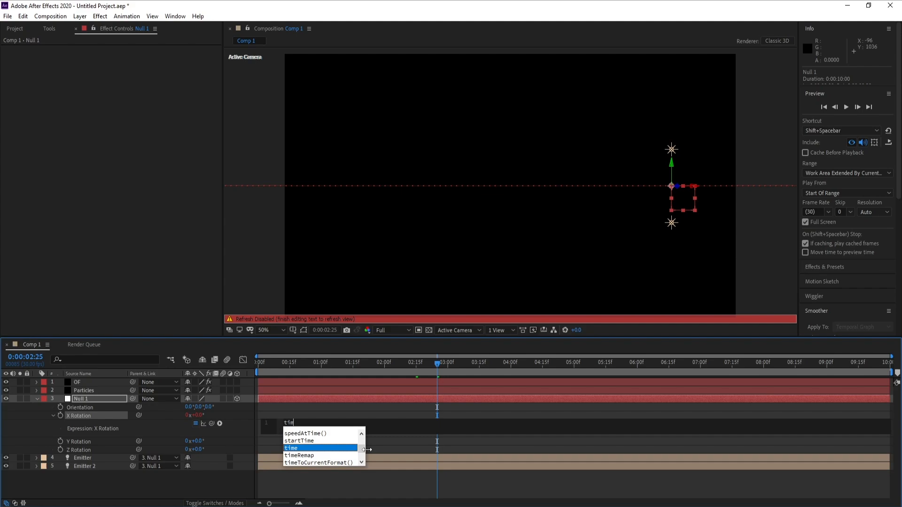
text(e*)
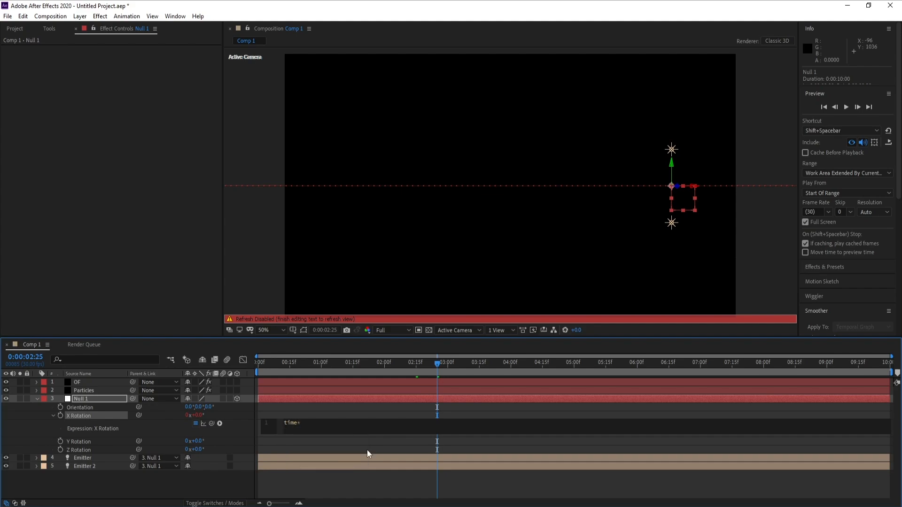
text(200)
click(269, 272)
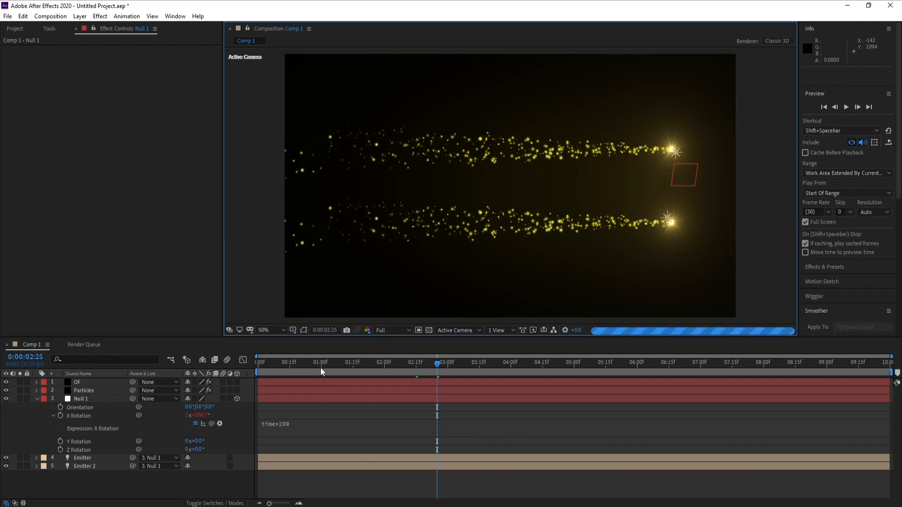
Step: Preview the rotating light trails by checking several frames and playing back the composition
click(348, 367)
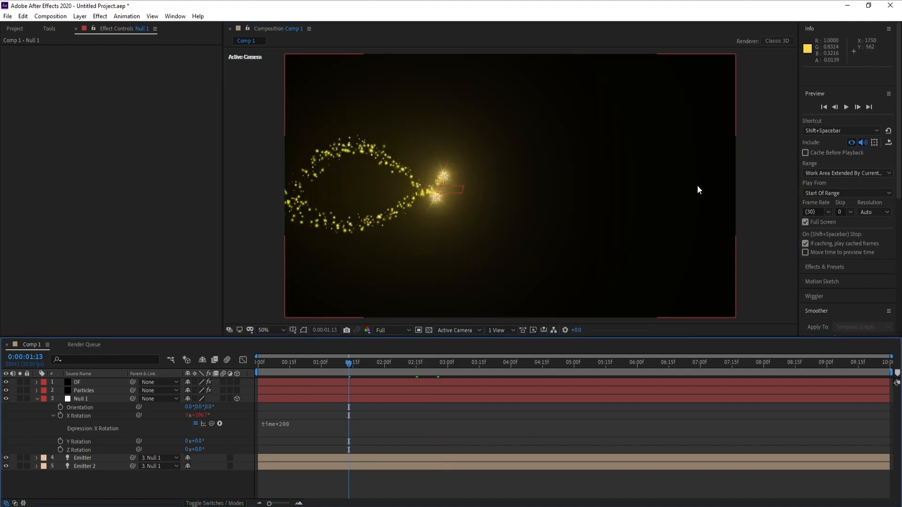
click(420, 366)
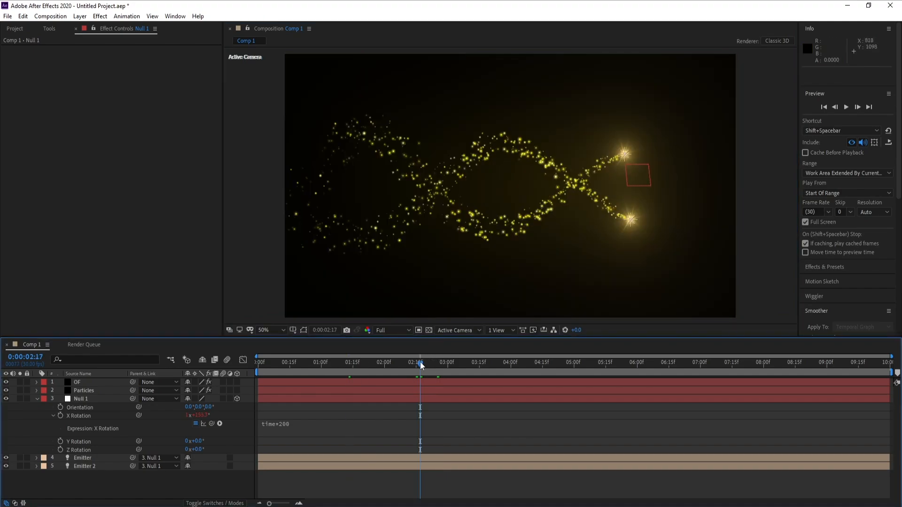
key(space)
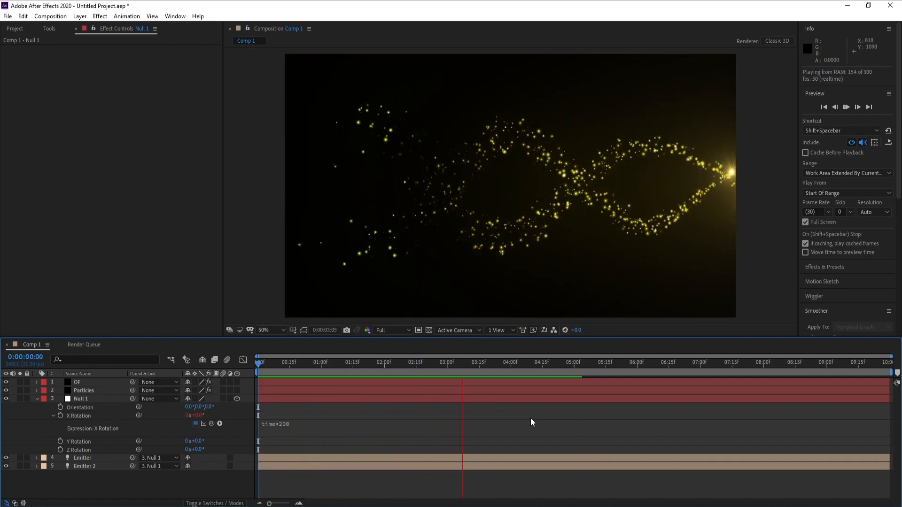
click(532, 362)
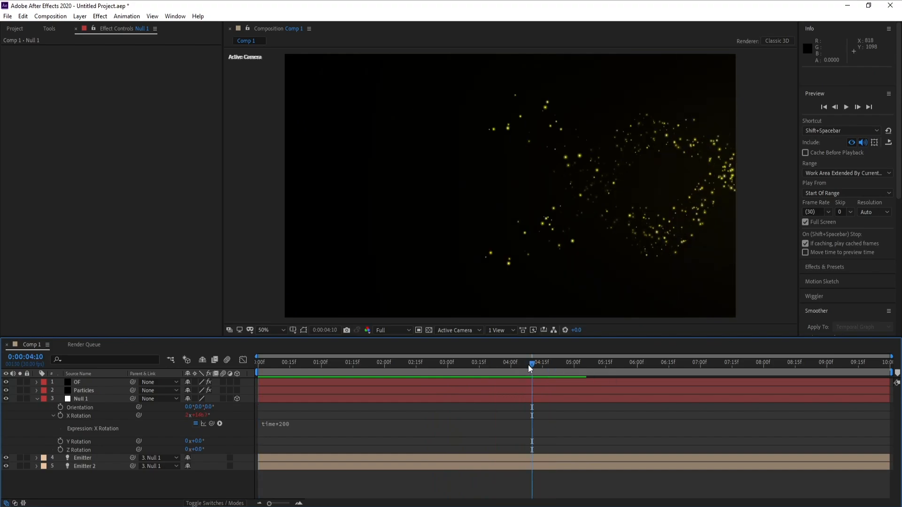